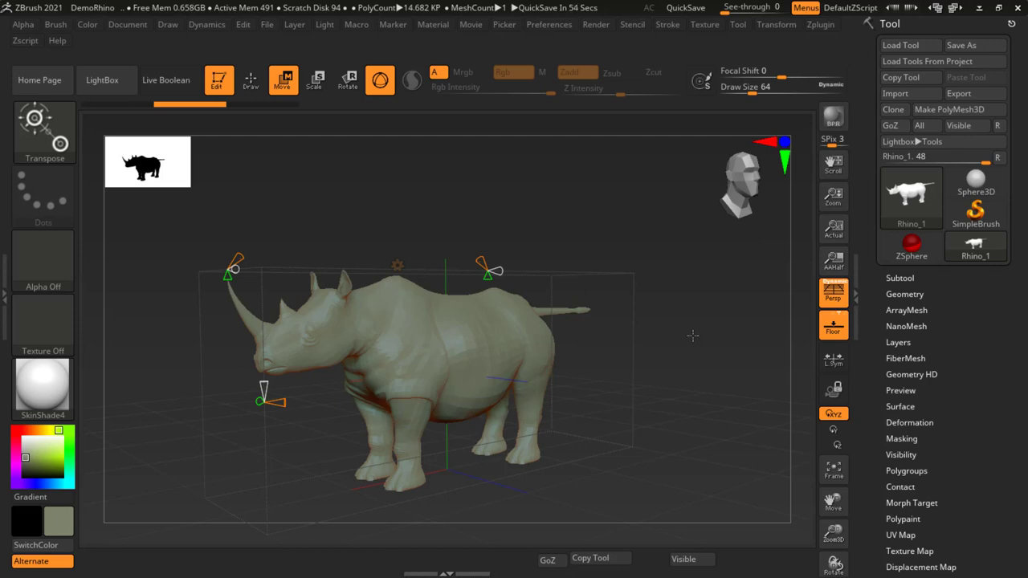
Step: Discard the rhino scene without saving and start a new blank document
{"action": "left_click", "coordinate": [129, 26]}
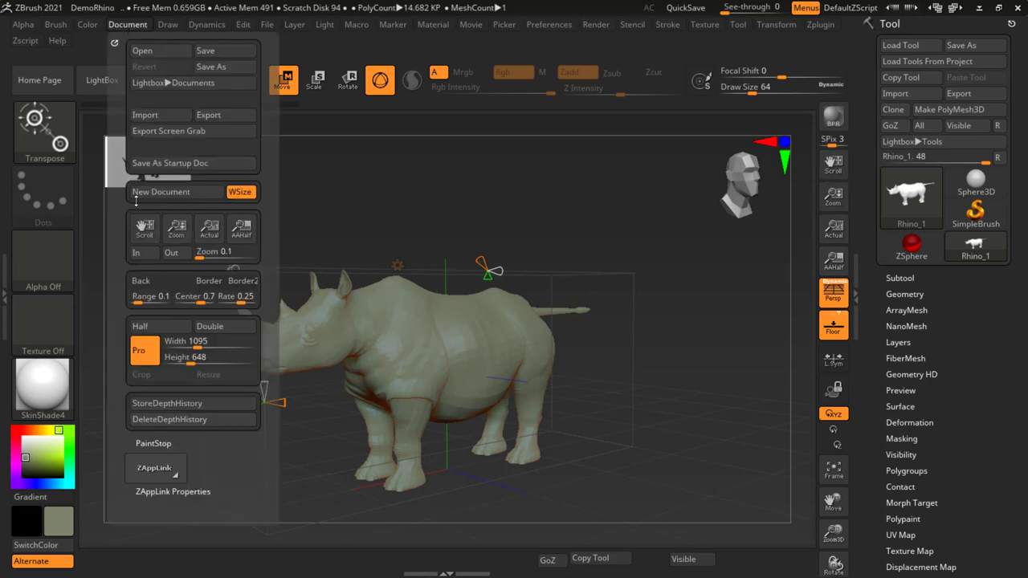
{"action": "left_click", "coordinate": [191, 195]}
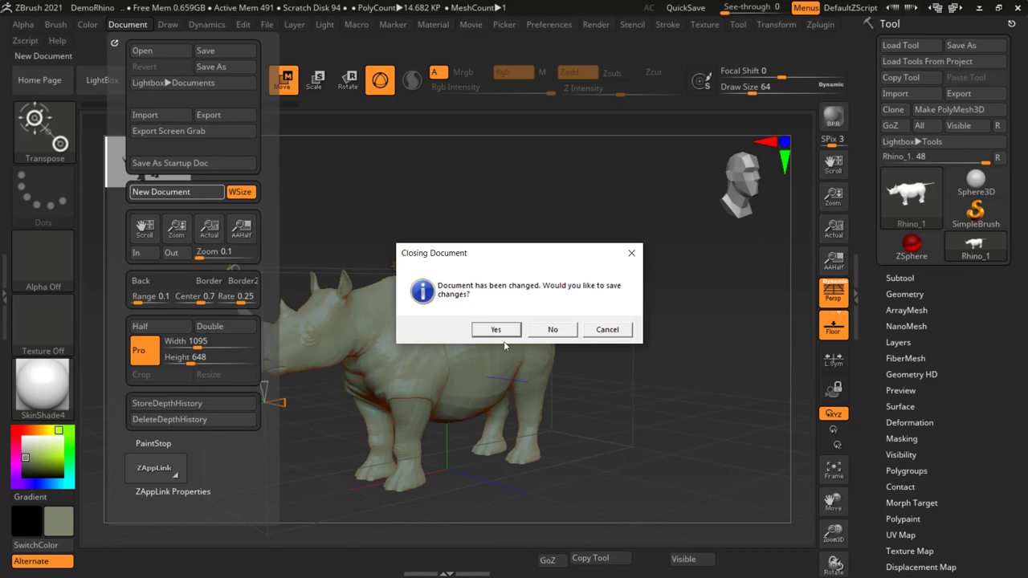
{"action": "left_click", "coordinate": [552, 330]}
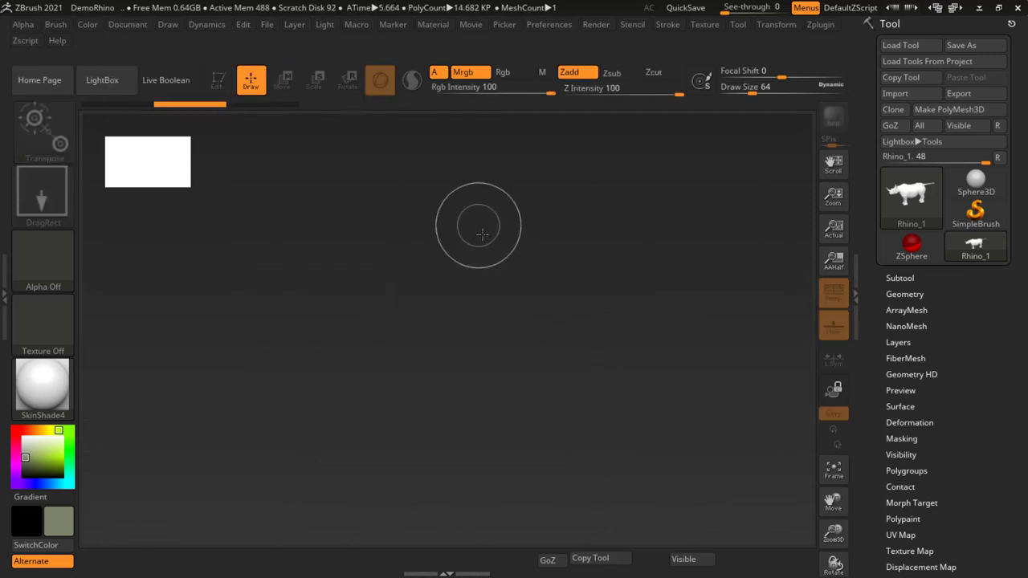
{"action": "mouse_move", "coordinate": [911, 197]}
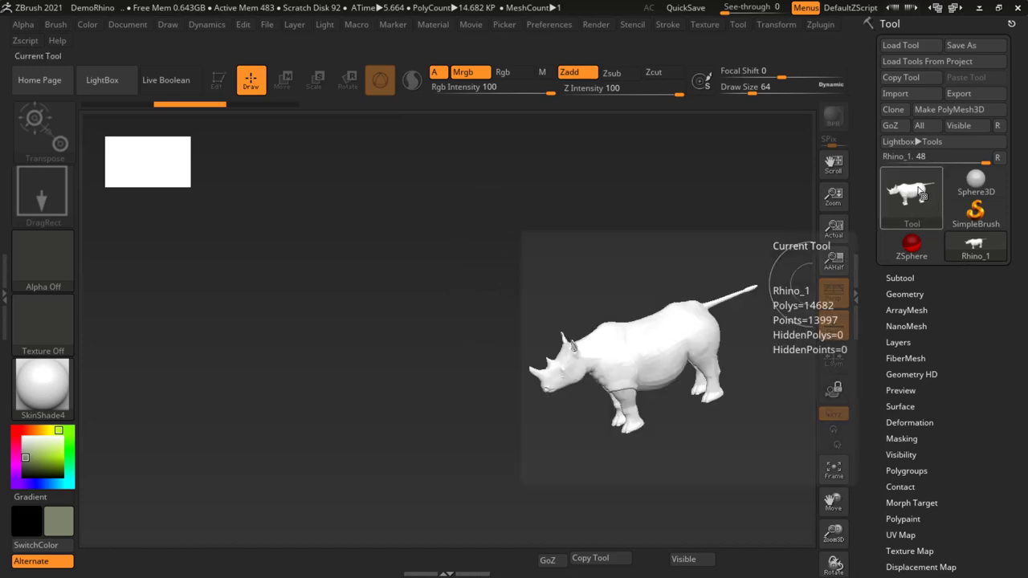
Step: Draw a Cube3D primitive at the canvas centre and switch it into Edit mode
{"action": "left_click", "coordinate": [926, 190]}
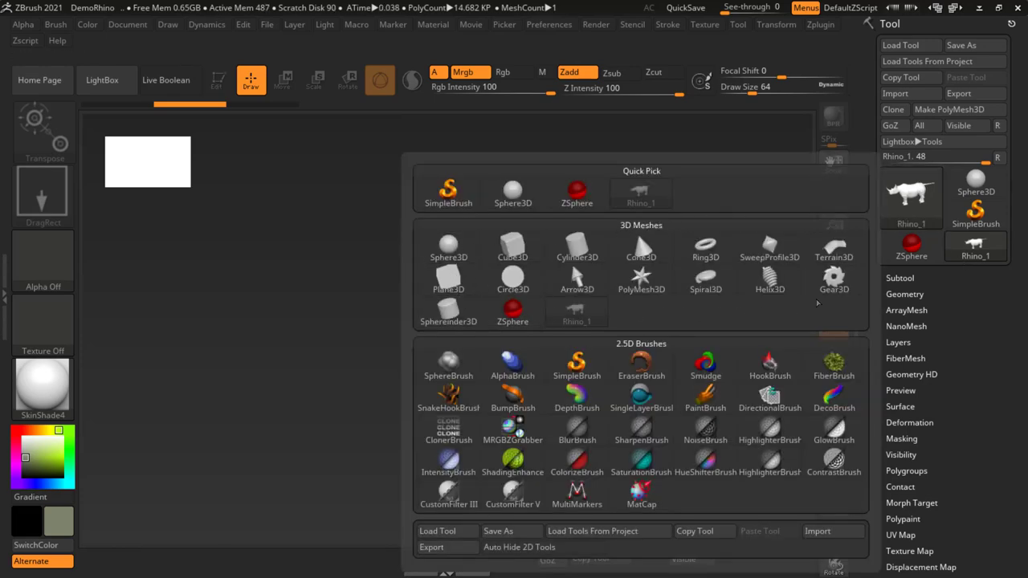
{"action": "mouse_move", "coordinate": [512, 279]}
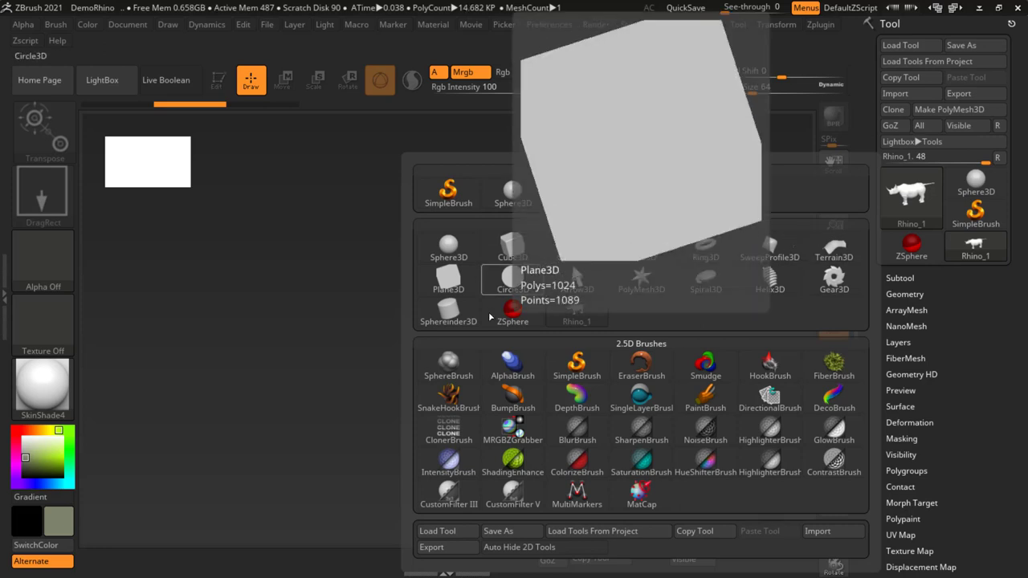
{"action": "left_click", "coordinate": [508, 251]}
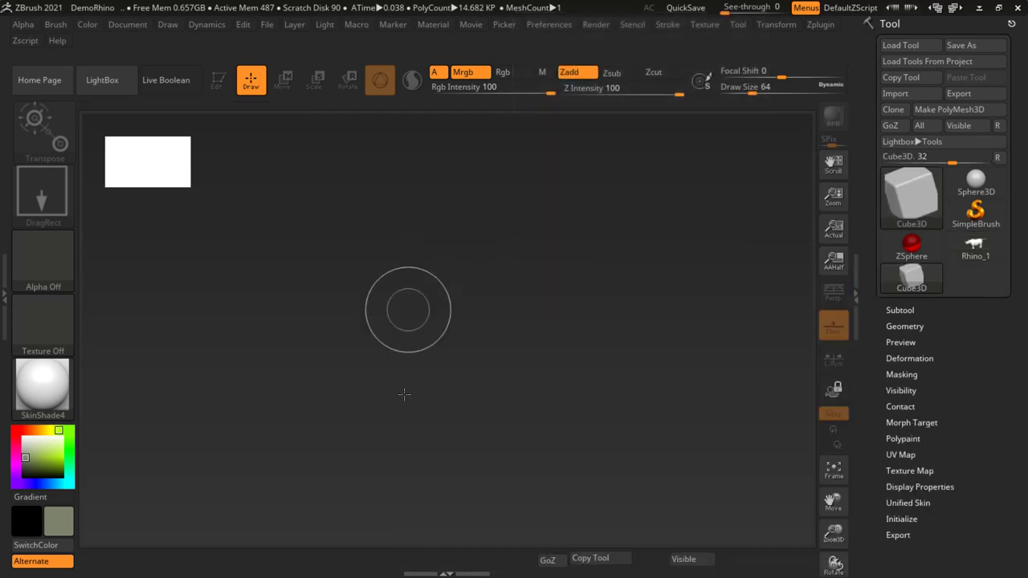
{"action": "left_click_drag", "start_coordinate": [445, 326], "coordinate": [445, 445]}
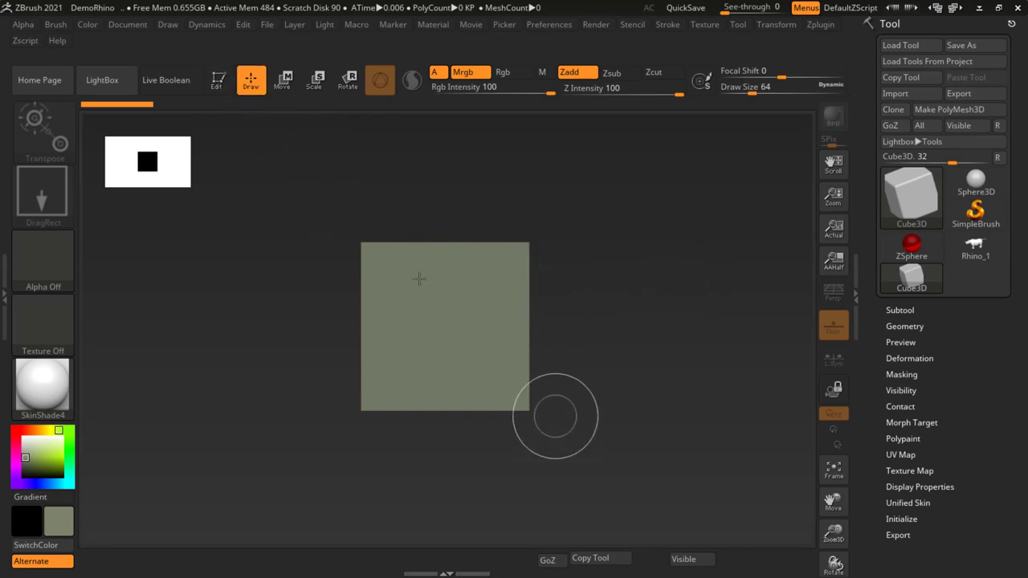
{"action": "left_click", "coordinate": [218, 80]}
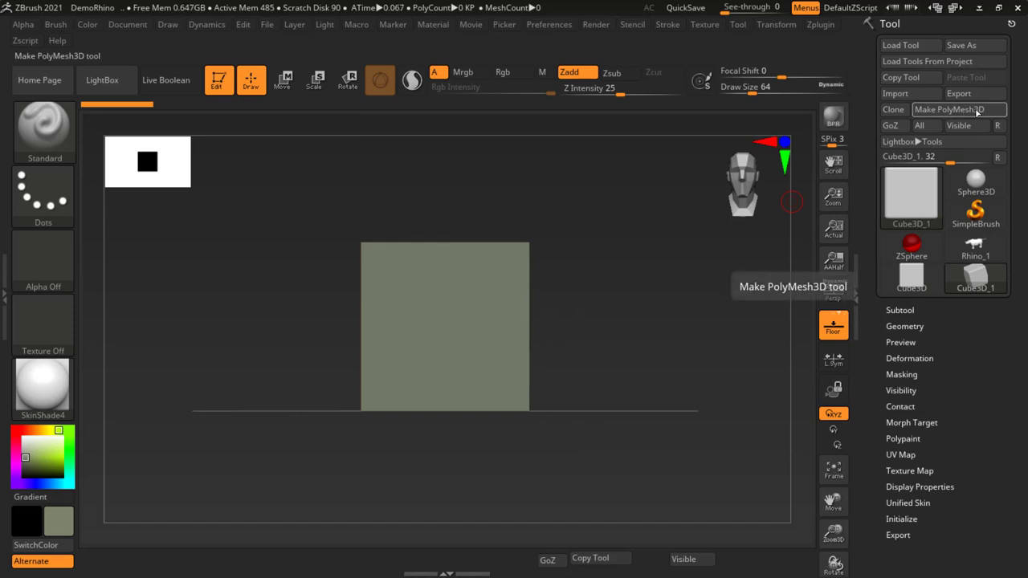
Step: Convert the cube into a PolyMesh3D (PM3D_Cube3D_1)
{"action": "left_click", "coordinate": [977, 112]}
{"action": "right_click_drag", "start_coordinate": [574, 341], "coordinate": [541, 342], "text": "ctrl"}
{"action": "mouse_move", "coordinate": [559, 312]}
{"action": "left_mouse_down"}
{"action": "mouse_move", "coordinate": [553, 300]}
{"action": "mouse_move", "coordinate": [580, 317]}
{"action": "mouse_move", "coordinate": [551, 303]}
{"action": "mouse_move", "coordinate": [499, 319]}
{"action": "left_mouse_up"}
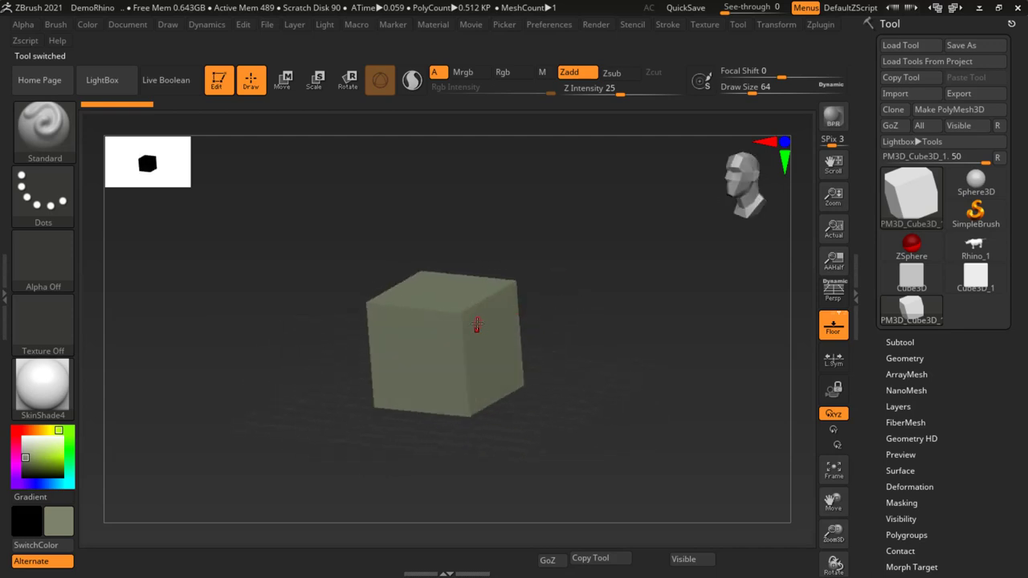
Step: Scale the cube into a tall, thin upright column shown in front view
{"action": "key", "text": "r"}
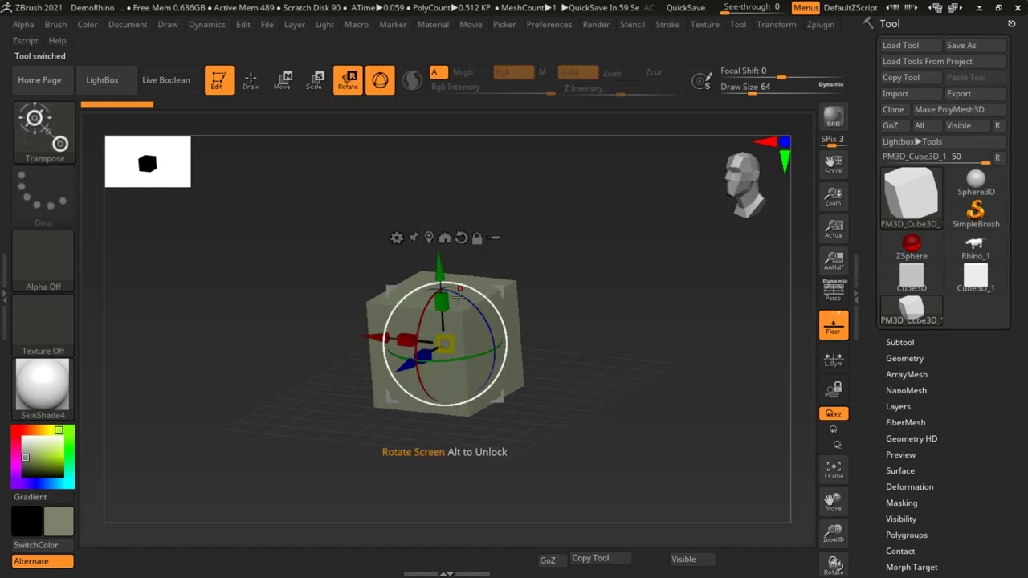
{"action": "left_click_drag", "start_coordinate": [435, 289], "coordinate": [438, 221]}
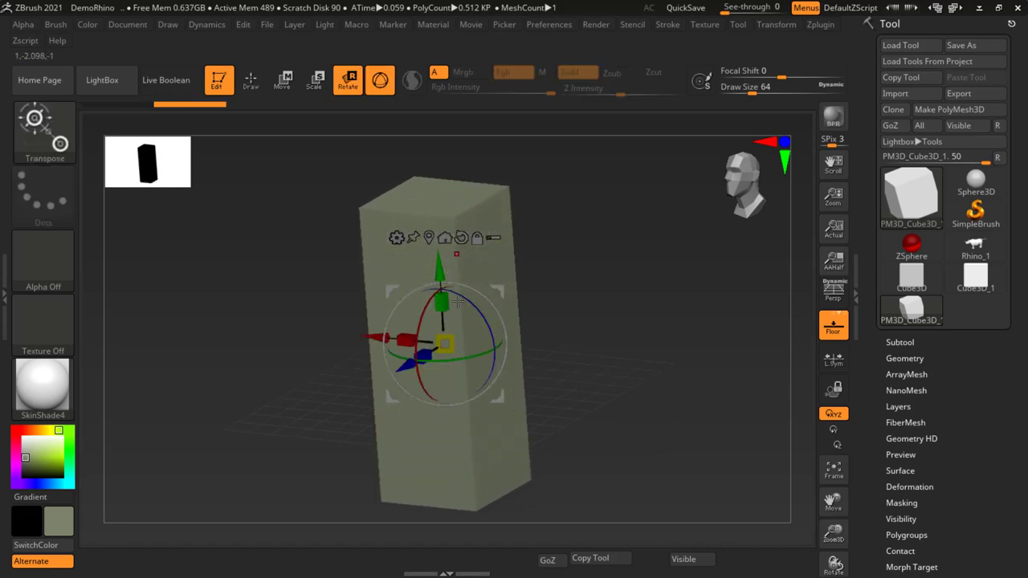
{"action": "mouse_move", "coordinate": [448, 345]}
{"action": "left_mouse_down"}
{"action": "mouse_move", "coordinate": [387, 297]}
{"action": "mouse_move", "coordinate": [441, 285]}
{"action": "mouse_move", "coordinate": [441, 203]}
{"action": "left_mouse_up"}
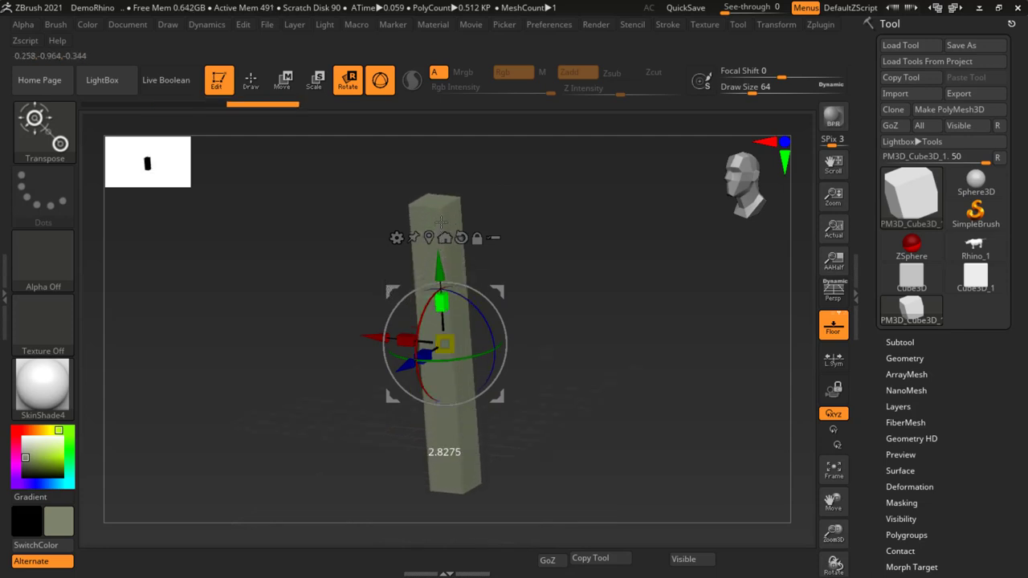
{"action": "left_click_drag", "start_coordinate": [572, 342], "coordinate": [607, 320]}
{"action": "left_click_drag", "start_coordinate": [666, 405], "coordinate": [663, 376], "text": "shift"}
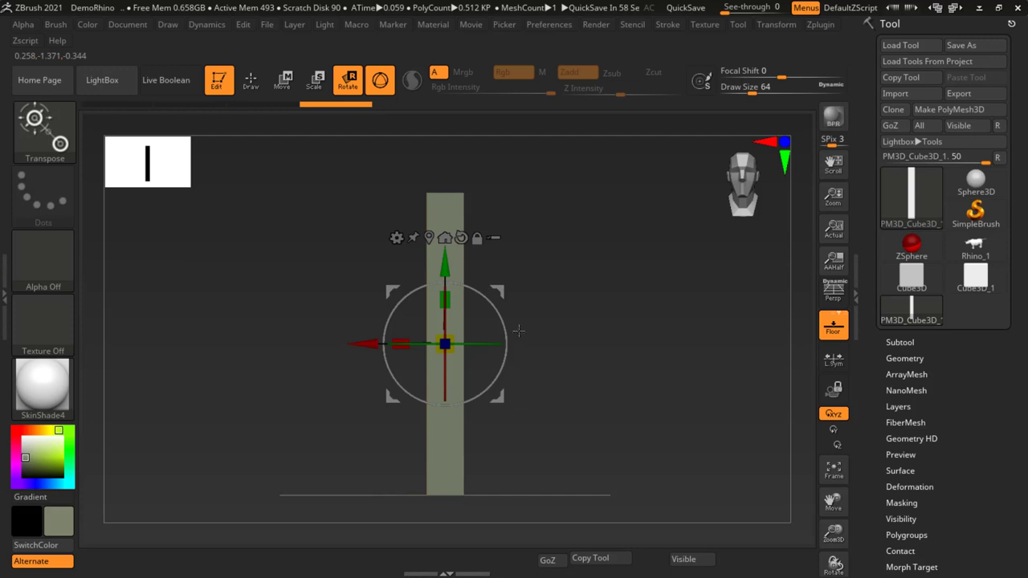
Step: Put the Scale gizmo on the column and show its Transform Type deformer list
{"action": "key", "text": "q"}
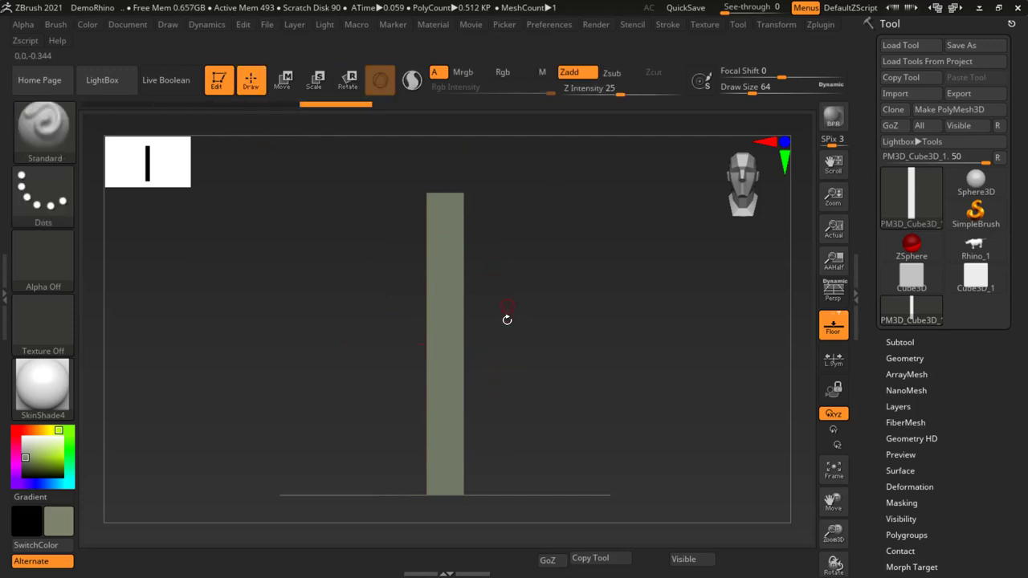
{"action": "left_click", "coordinate": [322, 83]}
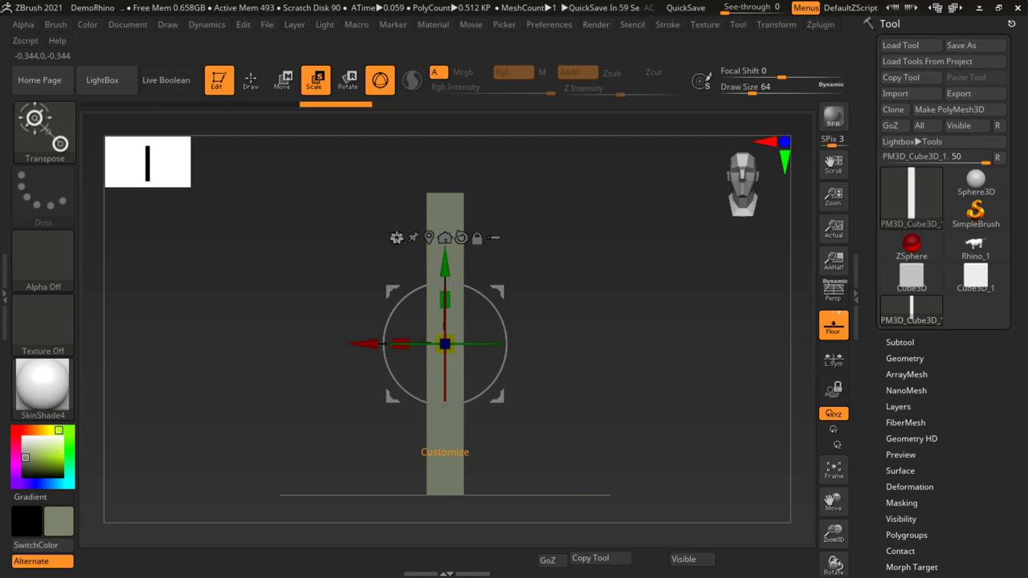
{"action": "left_click", "coordinate": [397, 237]}
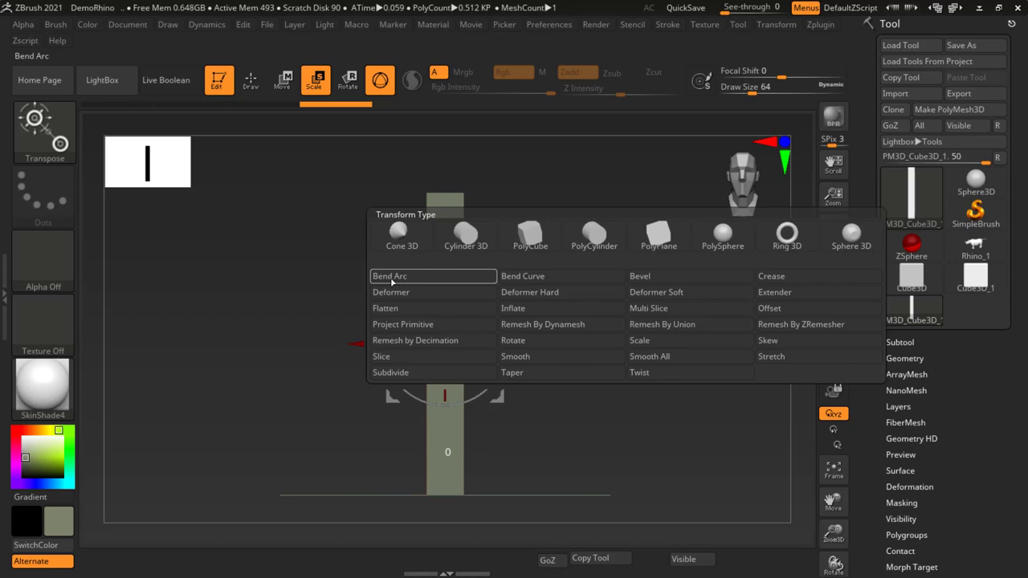
Step: Apply Bend Arc to the column and drag its top handle into a wide fan-shaped arc
{"action": "left_click", "coordinate": [405, 277]}
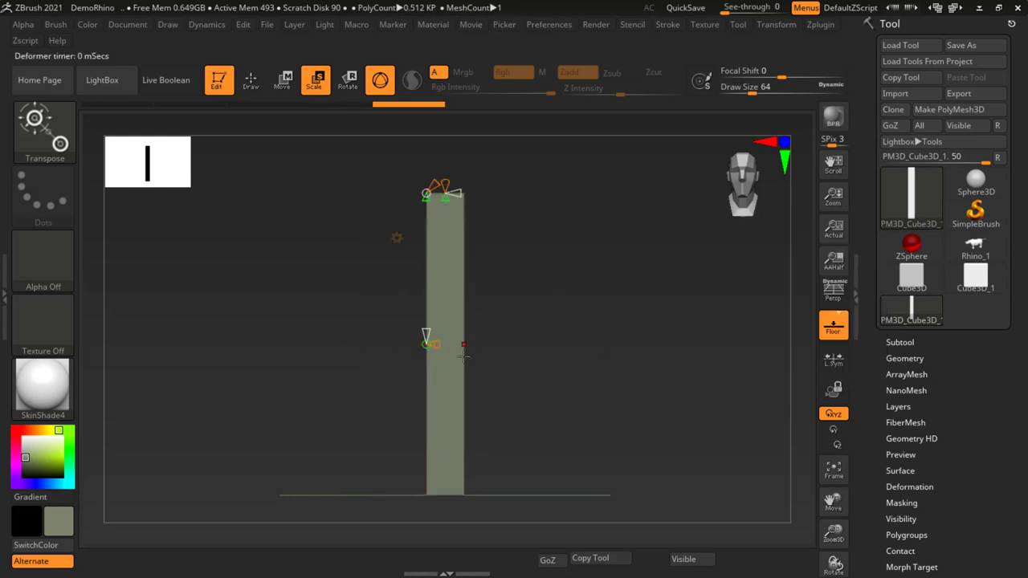
{"action": "left_click_drag", "start_coordinate": [655, 328], "coordinate": [612, 364]}
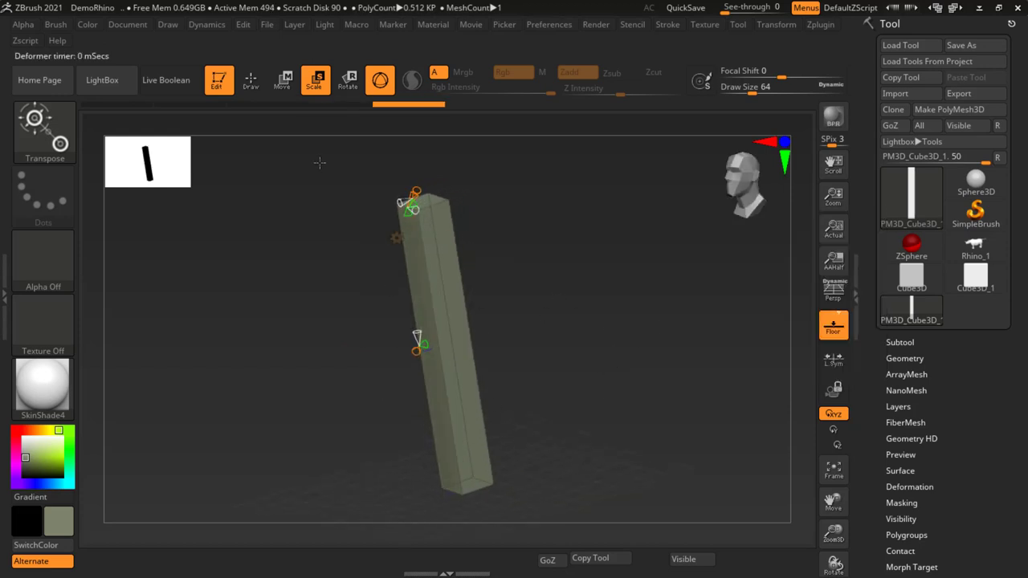
{"action": "left_click_drag", "start_coordinate": [320, 162], "coordinate": [583, 335], "text": "shift"}
{"action": "left_click_drag", "start_coordinate": [554, 288], "coordinate": [512, 248]}
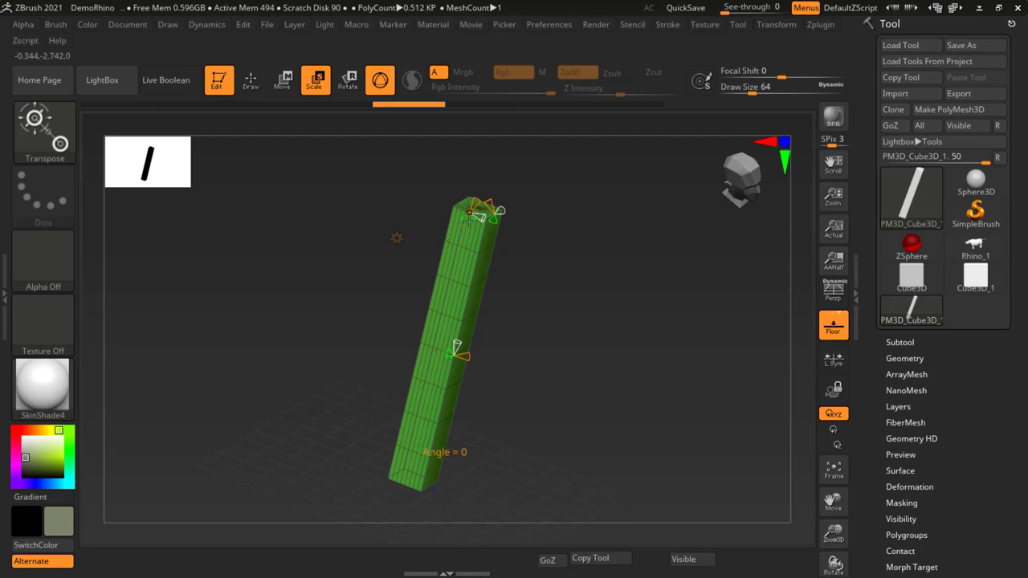
{"action": "left_click_drag", "start_coordinate": [470, 214], "coordinate": [464, 226]}
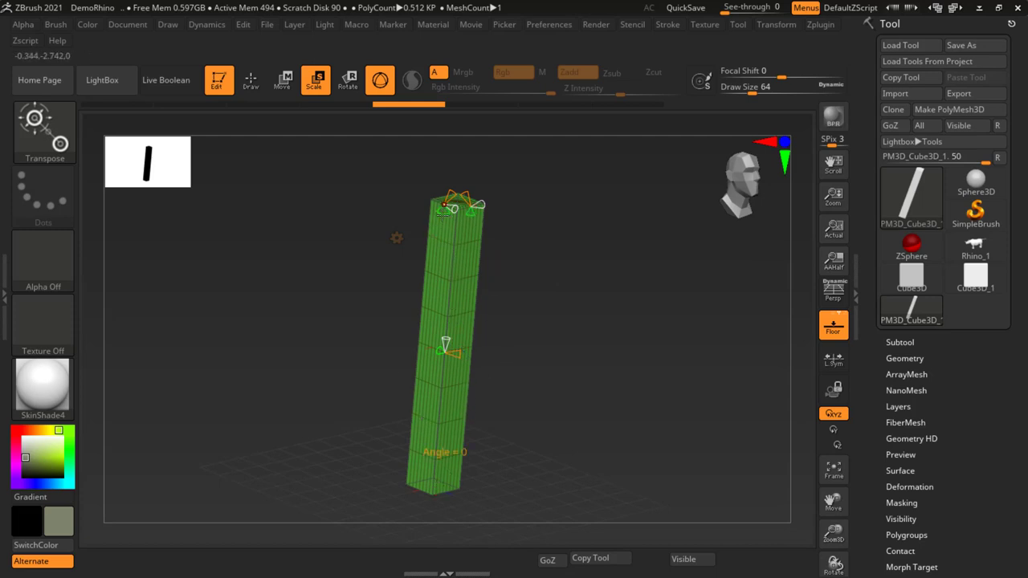
{"action": "left_click_drag", "start_coordinate": [443, 207], "coordinate": [411, 298]}
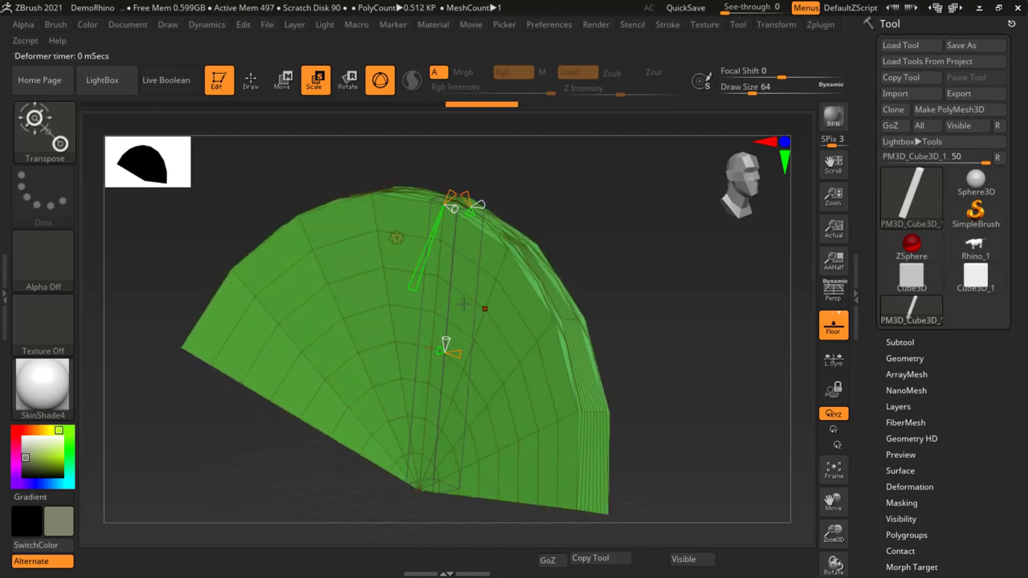
Step: Try two fan-shaped Bend Arc bends, undoing each back to a straight column
{"action": "mouse_move", "coordinate": [450, 321]}
{"action": "right_mouse_down"}
{"action": "mouse_move", "coordinate": [515, 322]}
{"action": "mouse_move", "coordinate": [538, 306]}
{"action": "mouse_move", "coordinate": [496, 279]}
{"action": "right_mouse_up"}
{"action": "key", "text": "ctrl+z"}
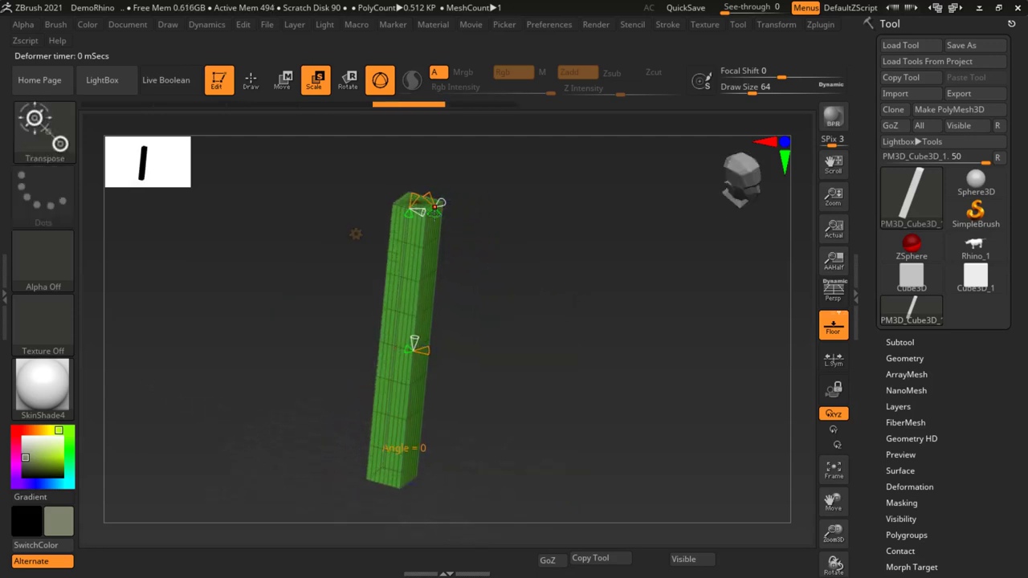
{"action": "left_click_drag", "start_coordinate": [440, 211], "coordinate": [477, 309]}
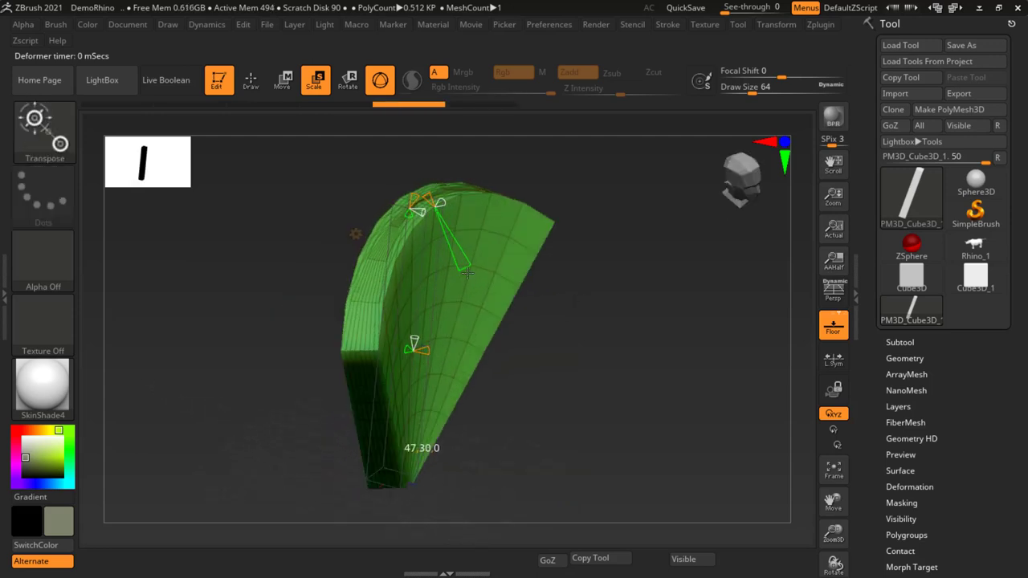
{"action": "key", "text": "ctrl+z"}
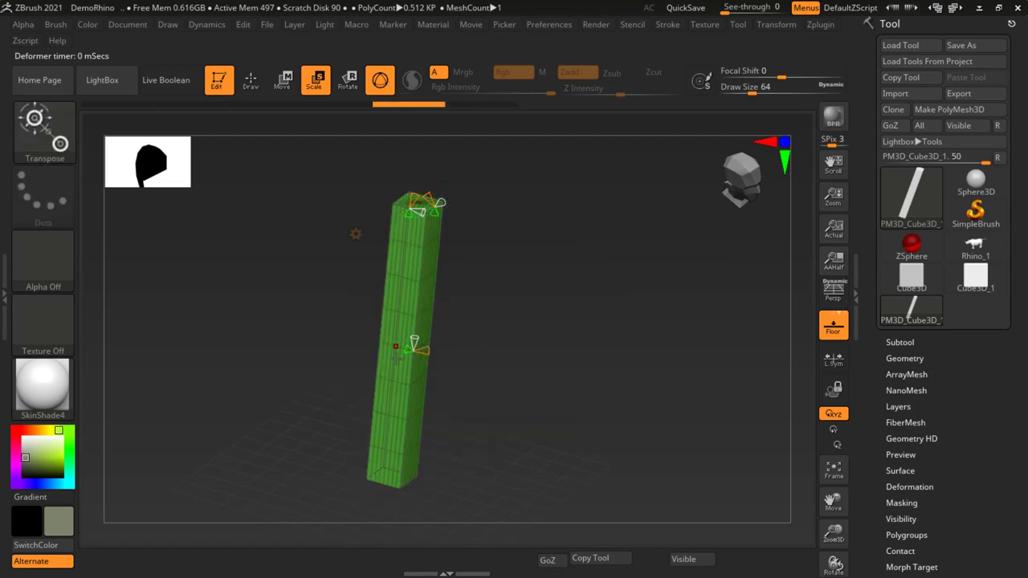
Step: Bend the column into a full ring, then open it into a narrower C shape
{"action": "left_click_drag", "start_coordinate": [406, 346], "coordinate": [240, 287]}
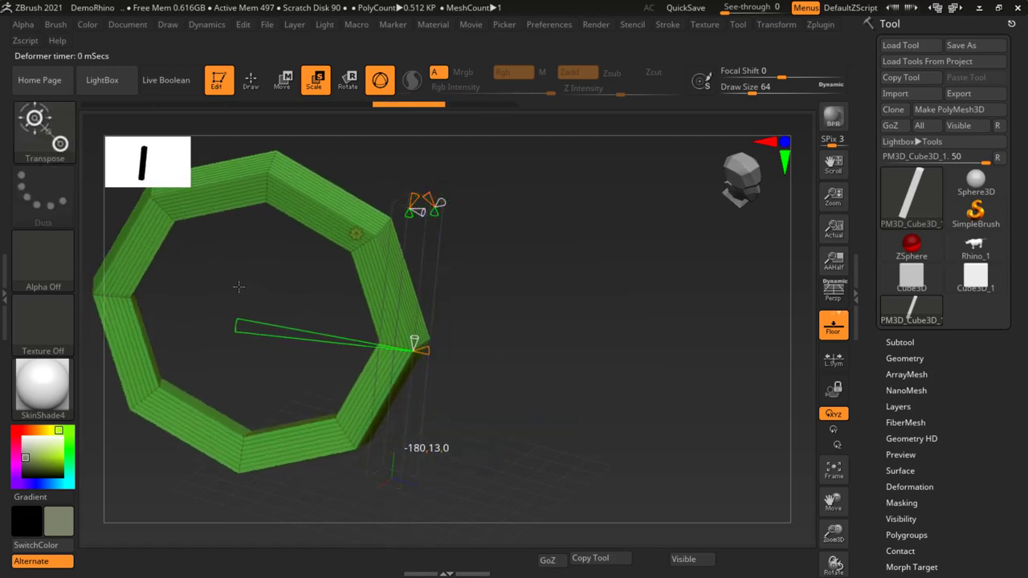
{"action": "mouse_move", "coordinate": [562, 377]}
{"action": "left_mouse_down", "text": "shift"}
{"action": "mouse_move", "coordinate": [590, 347]}
{"action": "mouse_move", "coordinate": [553, 431]}
{"action": "mouse_move", "coordinate": [584, 355]}
{"action": "left_mouse_up", "text": "shift"}
{"action": "left_click_drag", "start_coordinate": [339, 441], "coordinate": [304, 385]}
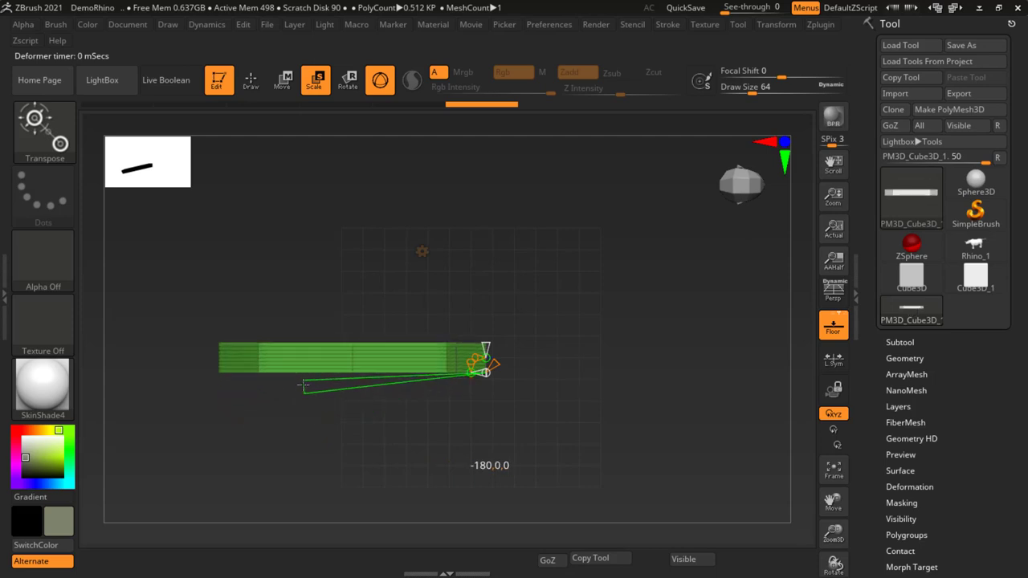
{"action": "left_click_drag", "start_coordinate": [631, 430], "coordinate": [625, 369]}
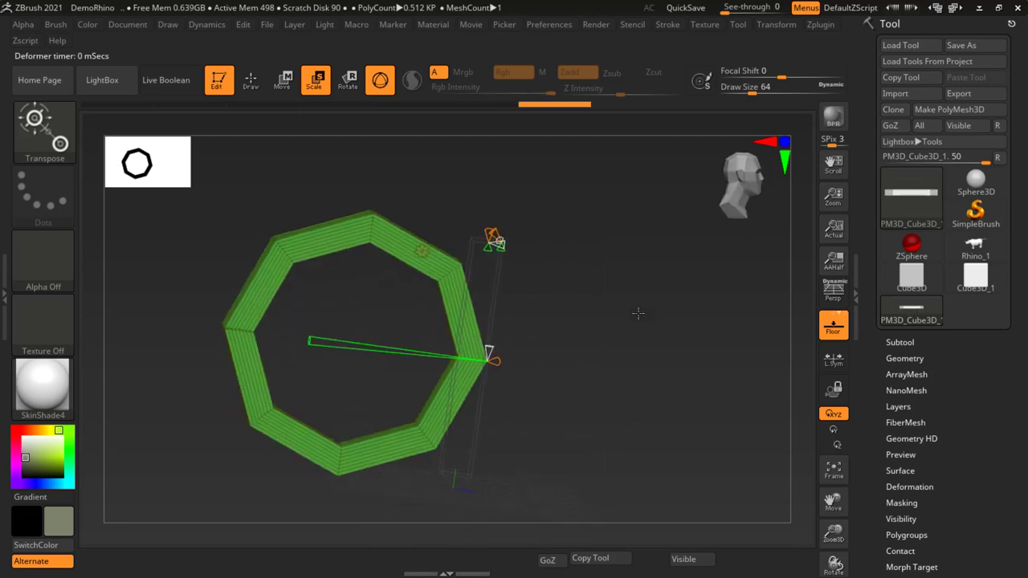
{"action": "left_click_drag", "start_coordinate": [306, 357], "coordinate": [391, 375]}
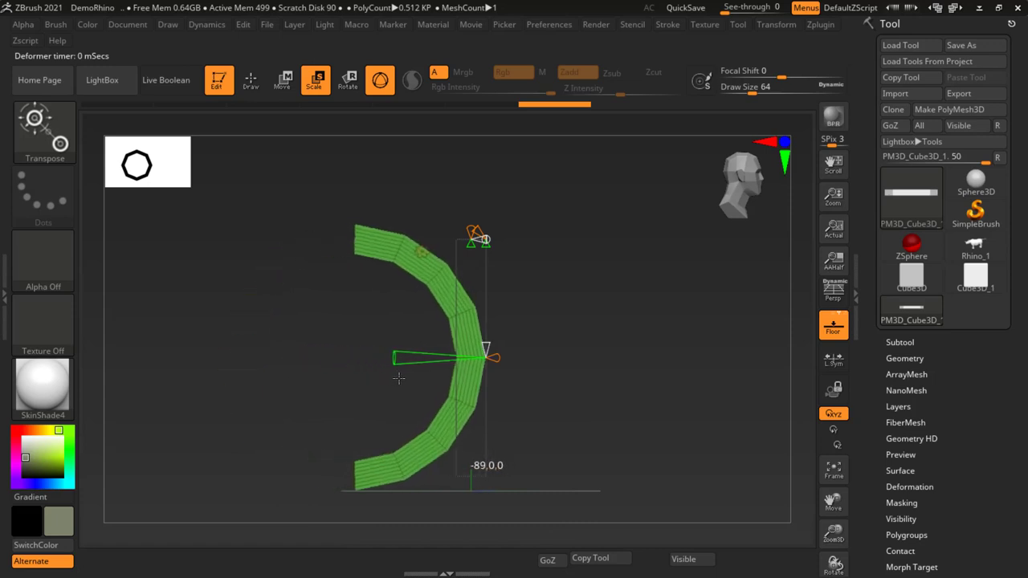
{"action": "left_click_drag", "start_coordinate": [391, 375], "coordinate": [486, 357]}
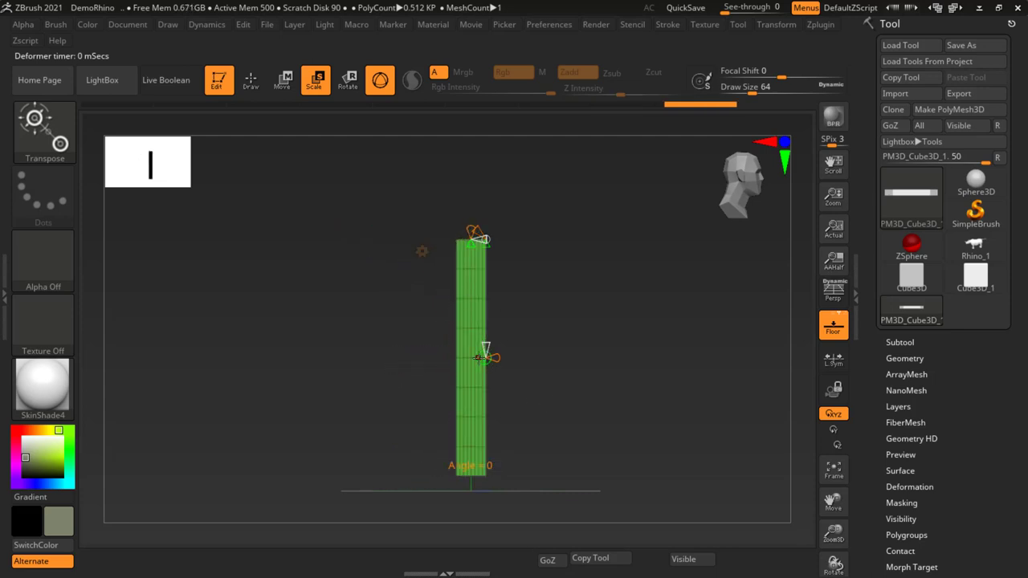
Step: Undo the trial arc bend so the column stands straight in front view
{"action": "left_click_drag", "start_coordinate": [478, 358], "coordinate": [424, 367]}
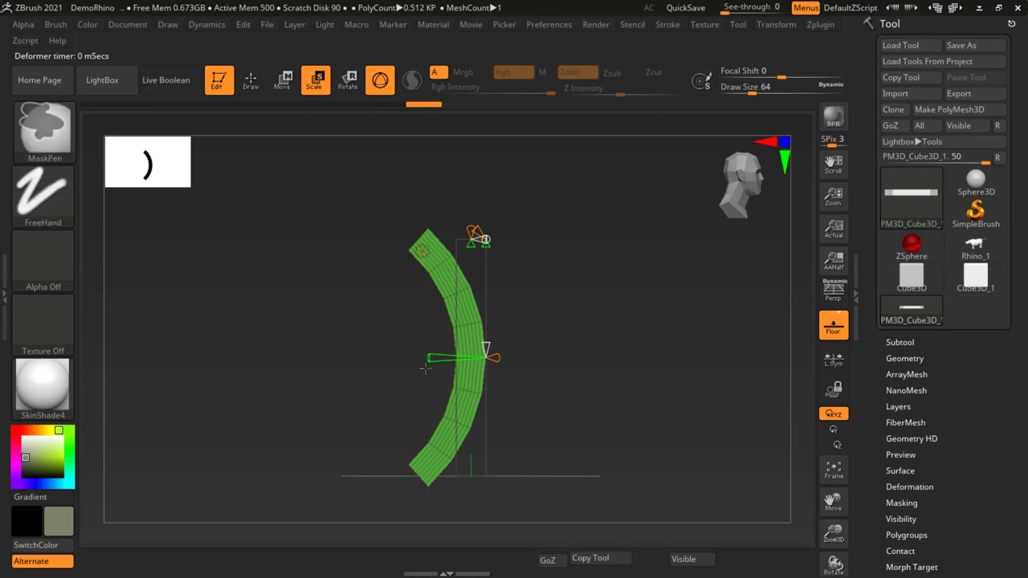
{"action": "key", "text": "ctrl+z"}
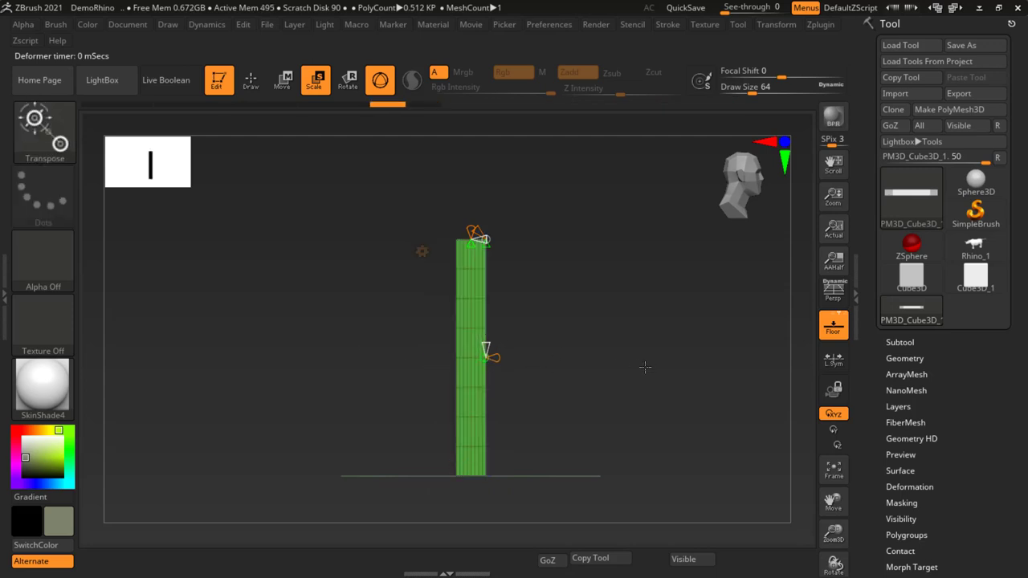
{"action": "left_click_drag", "start_coordinate": [492, 363], "coordinate": [547, 326]}
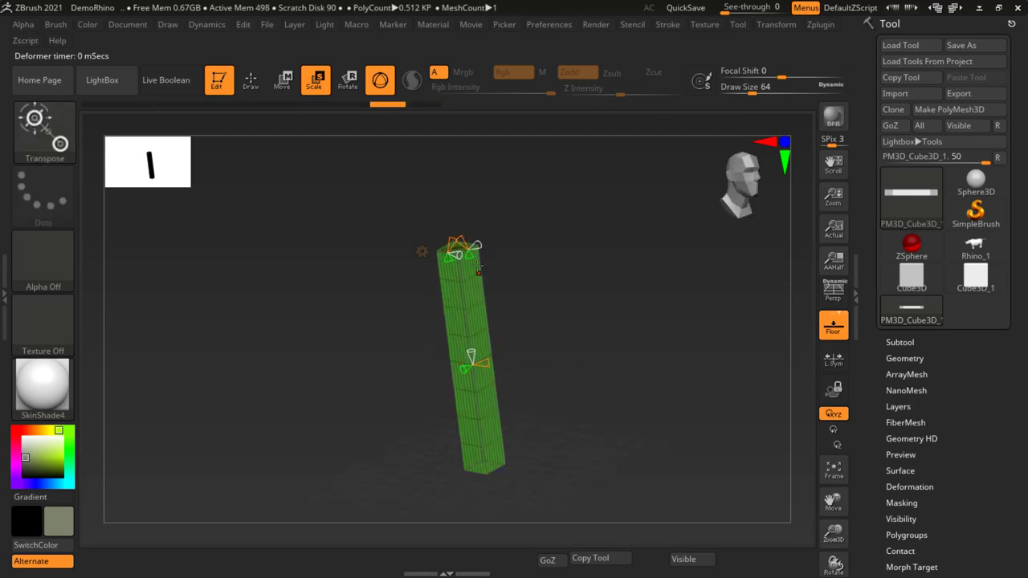
{"action": "left_click_drag", "start_coordinate": [608, 388], "coordinate": [625, 377], "text": "shift"}
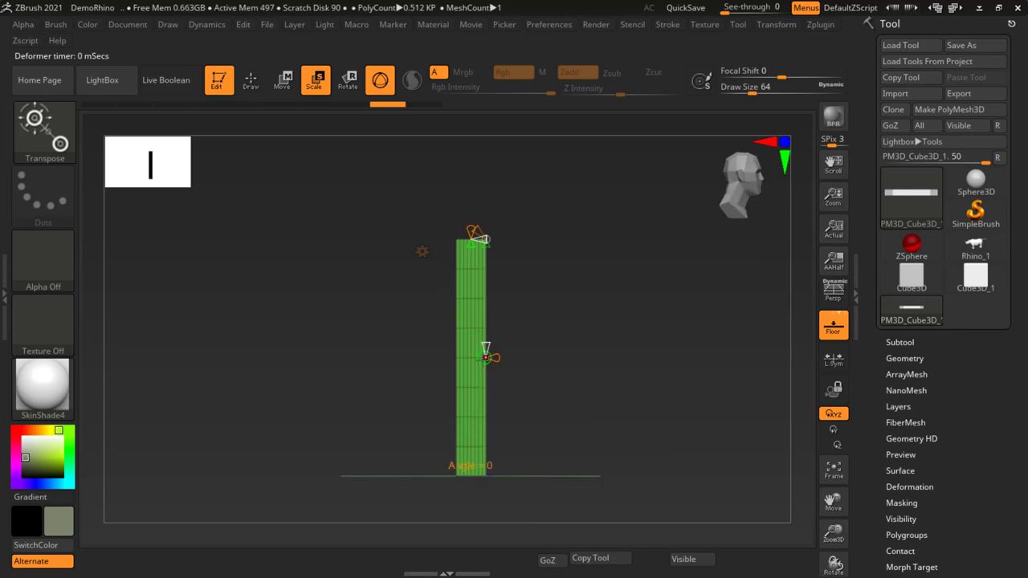
Step: Bend the column leftward with Bend Arc into a deep C-shaped arc, about -108
{"action": "left_click_drag", "start_coordinate": [478, 359], "coordinate": [424, 372]}
{"action": "left_click_drag", "start_coordinate": [399, 381], "coordinate": [384, 391]}
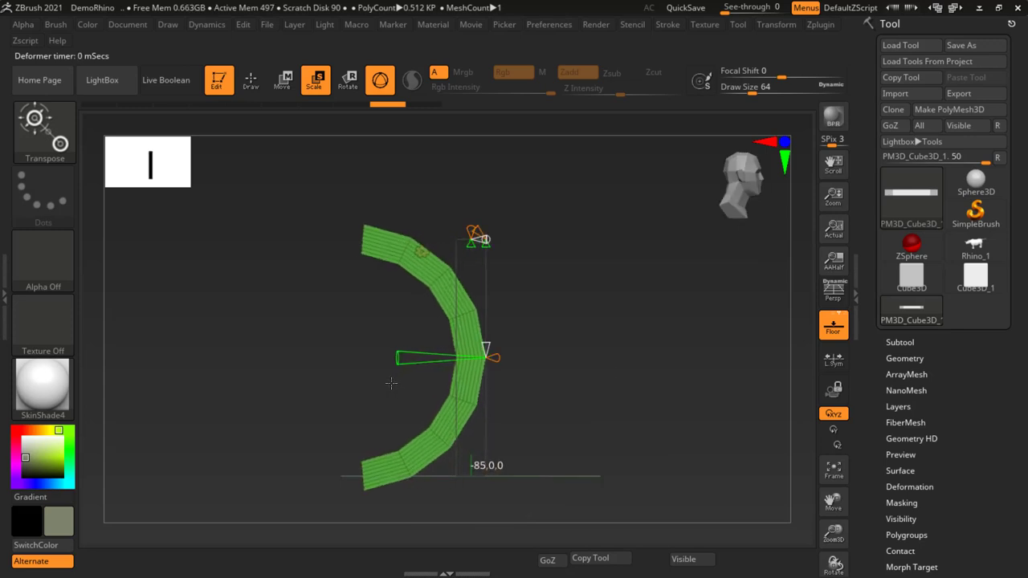
{"action": "left_click_drag", "start_coordinate": [596, 315], "coordinate": [594, 401]}
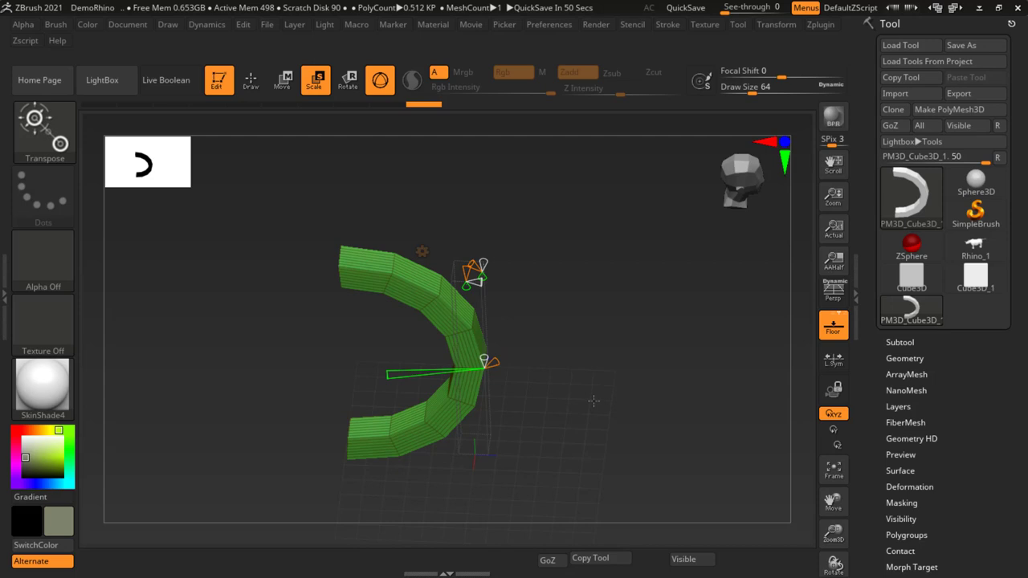
{"action": "mouse_move", "coordinate": [602, 401]}
{"action": "left_mouse_down"}
{"action": "mouse_move", "coordinate": [605, 356]}
{"action": "mouse_move", "coordinate": [594, 357]}
{"action": "left_mouse_up"}
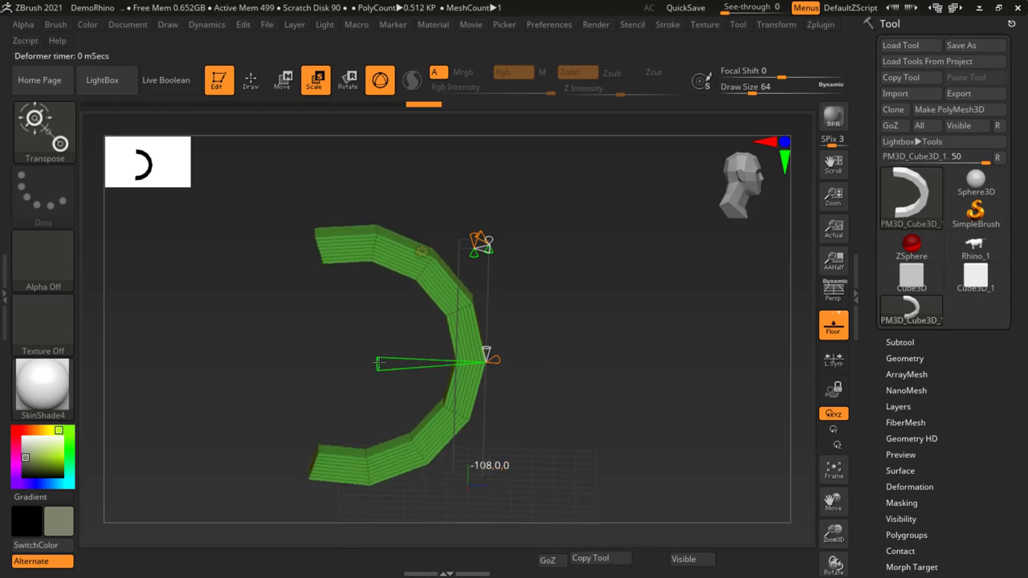
{"action": "left_click_drag", "start_coordinate": [389, 363], "coordinate": [377, 363]}
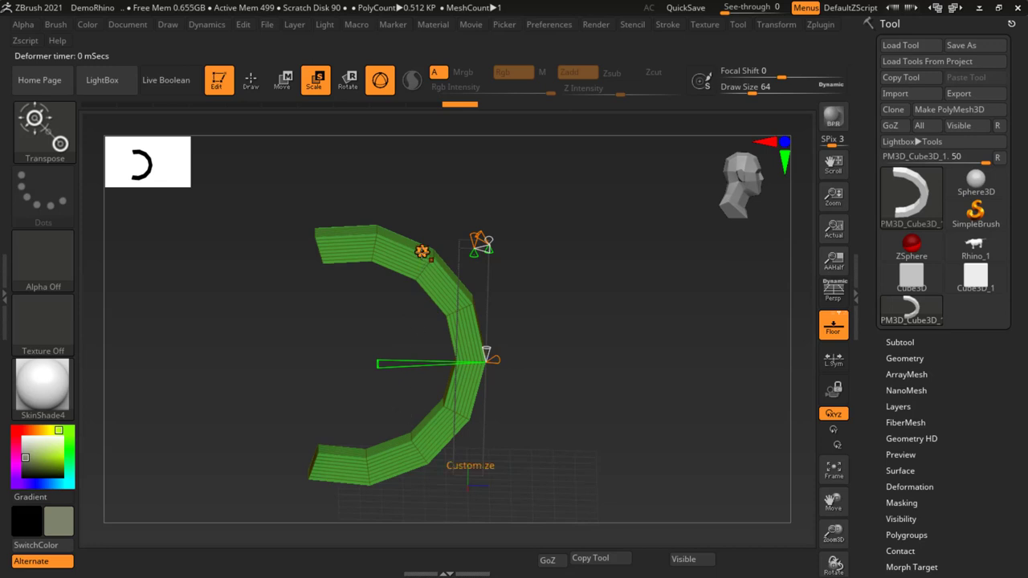
Step: Accept the Bend Arc bend into the mesh from the gizmo menu
{"action": "left_click", "coordinate": [422, 252]}
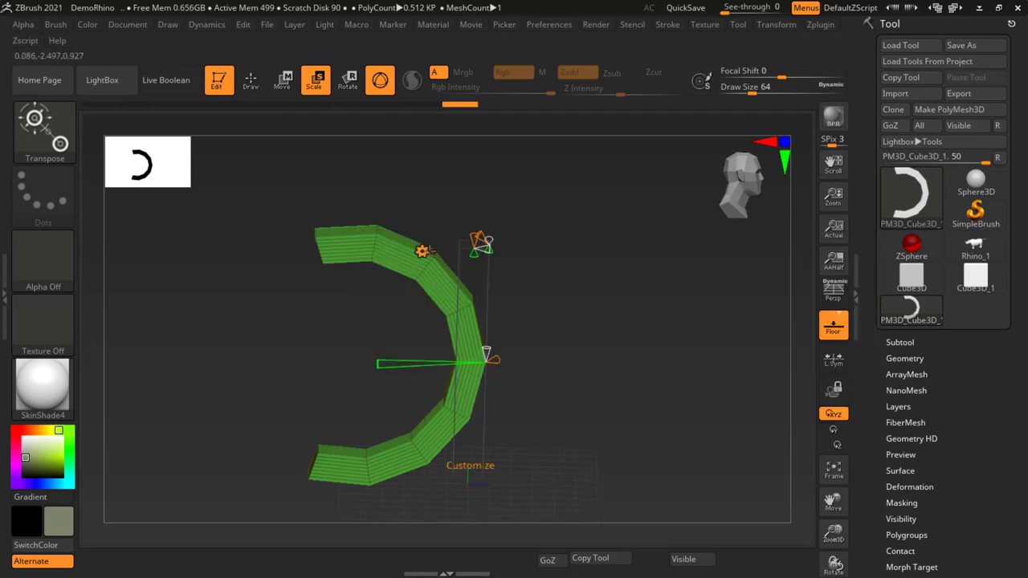
{"action": "left_click", "coordinate": [424, 250]}
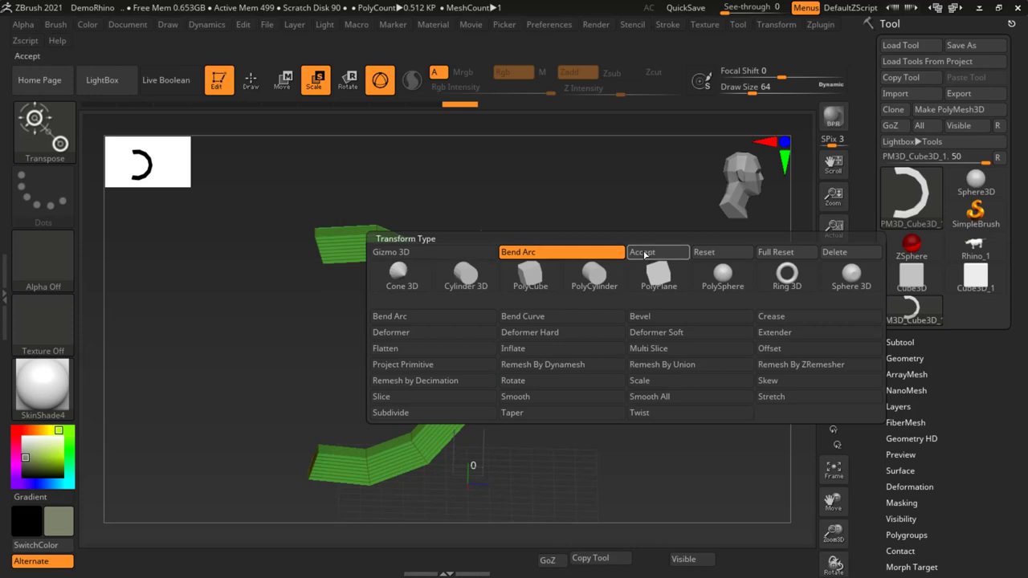
{"action": "left_click", "coordinate": [644, 253]}
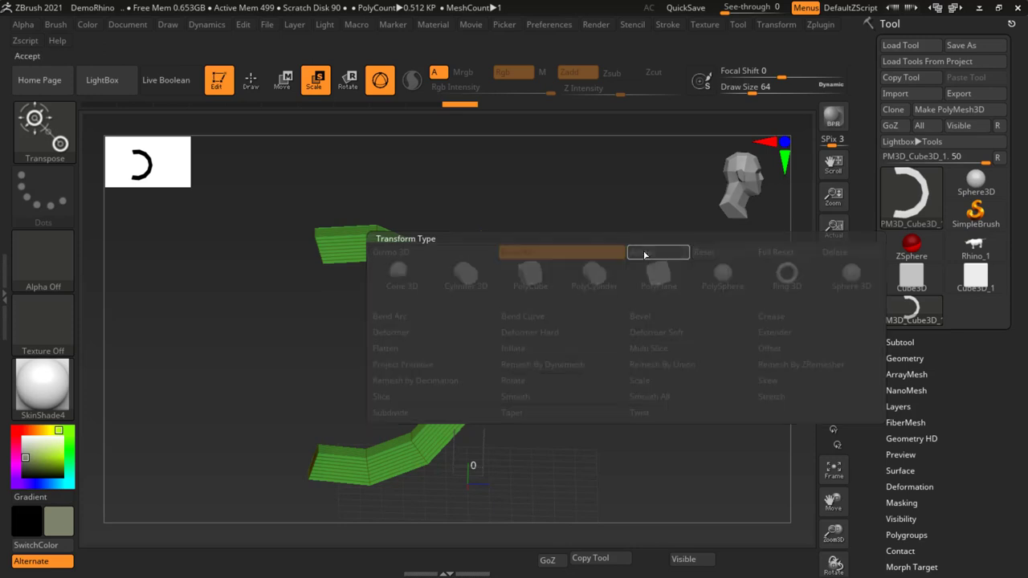
{"action": "mouse_move", "coordinate": [648, 314]}
{"action": "left_mouse_down"}
{"action": "mouse_move", "coordinate": [587, 322]}
{"action": "mouse_move", "coordinate": [662, 315]}
{"action": "mouse_move", "coordinate": [593, 298]}
{"action": "left_mouse_up"}
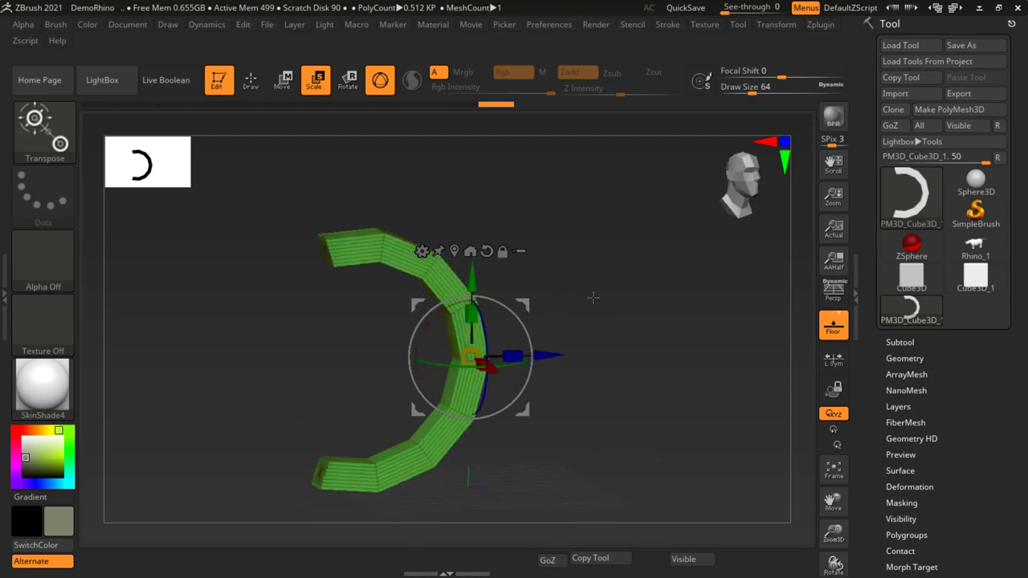
Step: Undo twice to restore the straight column and reopen the Transform Type list
{"action": "key", "text": "ctrl"}
{"action": "key", "text": "ctrl+z"}
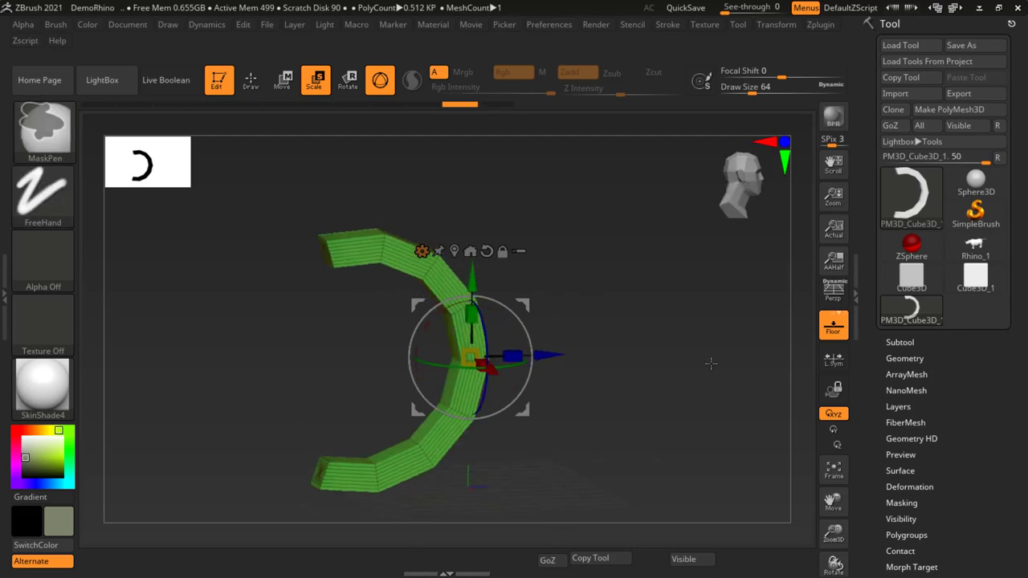
{"action": "key", "text": "ctrl+z"}
{"action": "key", "text": "ctrl+z"}
{"action": "key", "text": "ctrl+z"}
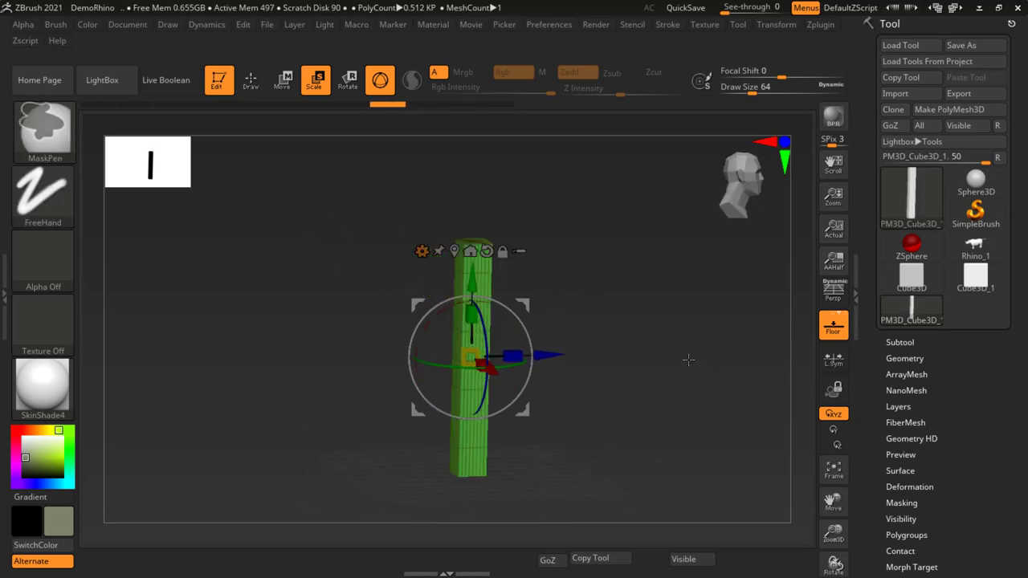
{"action": "left_click_drag", "start_coordinate": [681, 355], "coordinate": [653, 343], "text": "shift"}
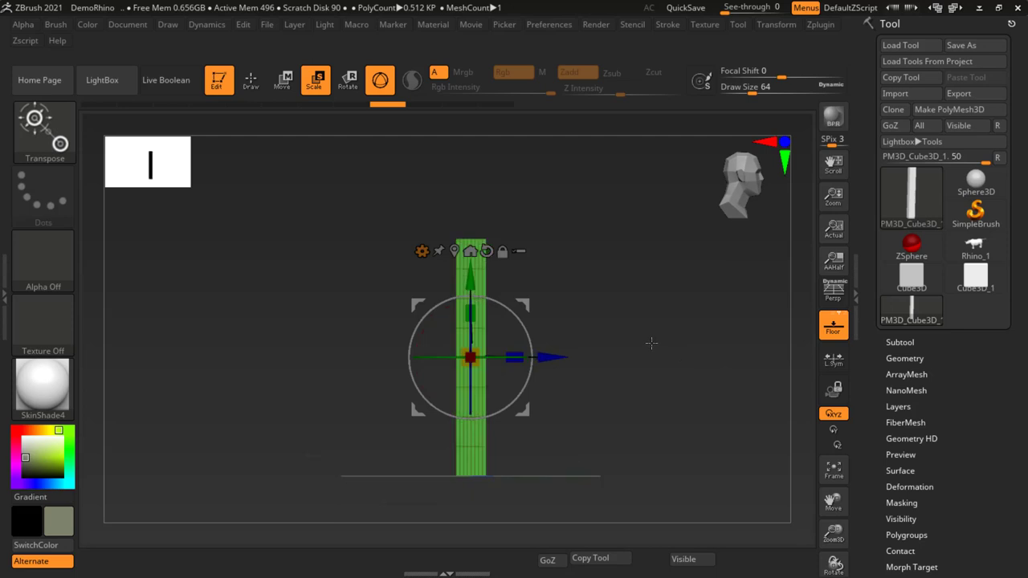
{"action": "left_click", "coordinate": [421, 251]}
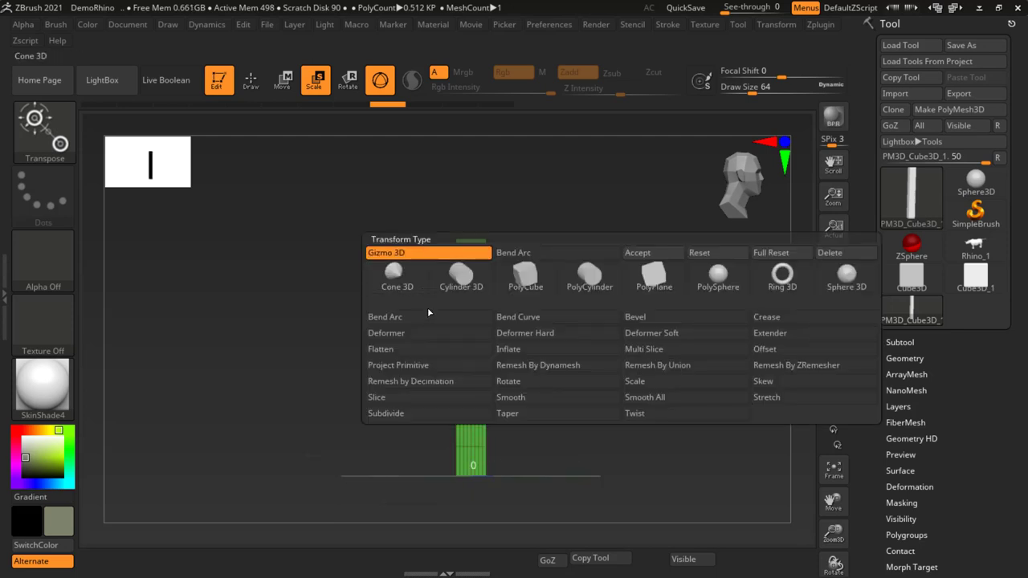
Step: Apply the Bend Curve deformer to the column
{"action": "left_click", "coordinate": [517, 321]}
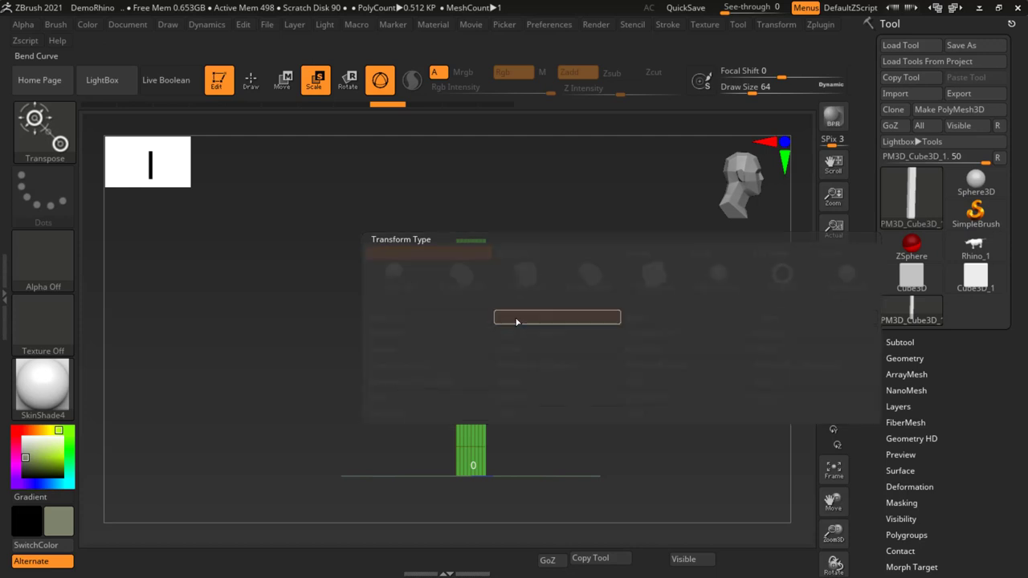
{"action": "mouse_move", "coordinate": [643, 308]}
{"action": "left_mouse_down"}
{"action": "mouse_move", "coordinate": [594, 320]}
{"action": "mouse_move", "coordinate": [527, 360]}
{"action": "left_mouse_up"}
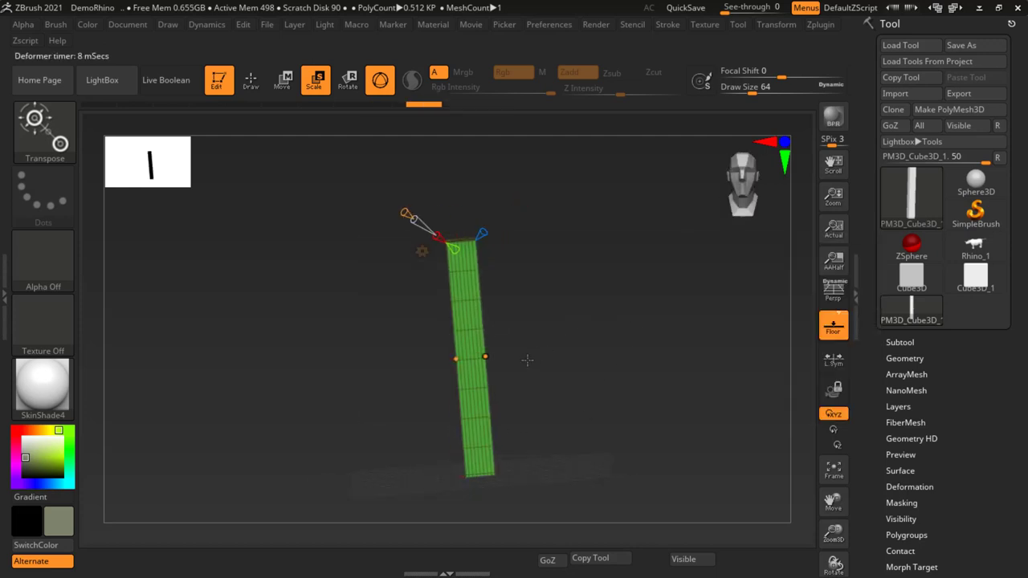
{"action": "left_click_drag", "start_coordinate": [606, 350], "coordinate": [607, 331], "text": "shift"}
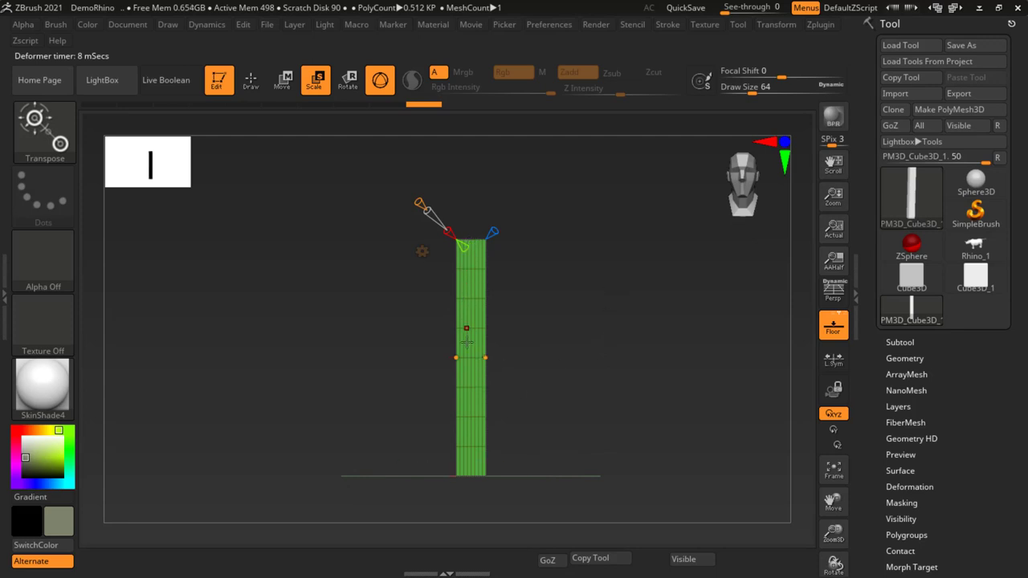
{"action": "left_click_drag", "start_coordinate": [614, 336], "coordinate": [610, 366]}
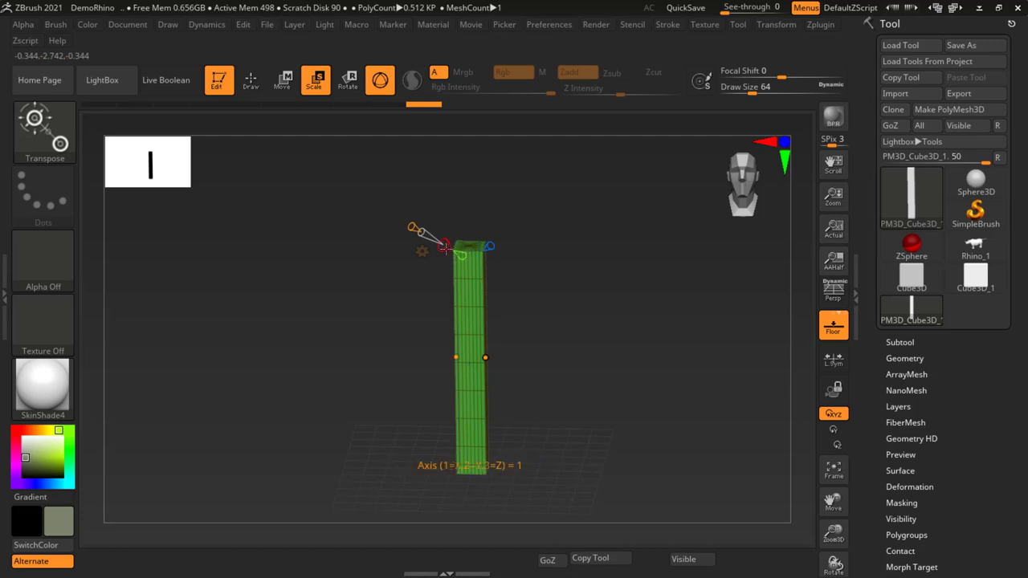
Step: Set the Bend Curve axis to 2 (0,1,0) and pull the lower curve handle below the column
{"action": "left_click", "coordinate": [445, 248]}
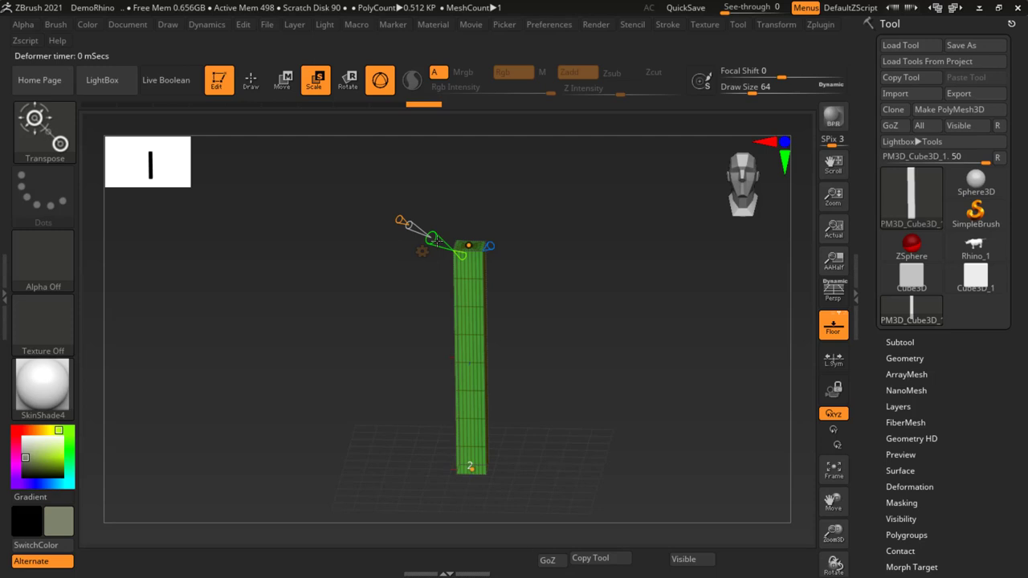
{"action": "left_click", "coordinate": [434, 239]}
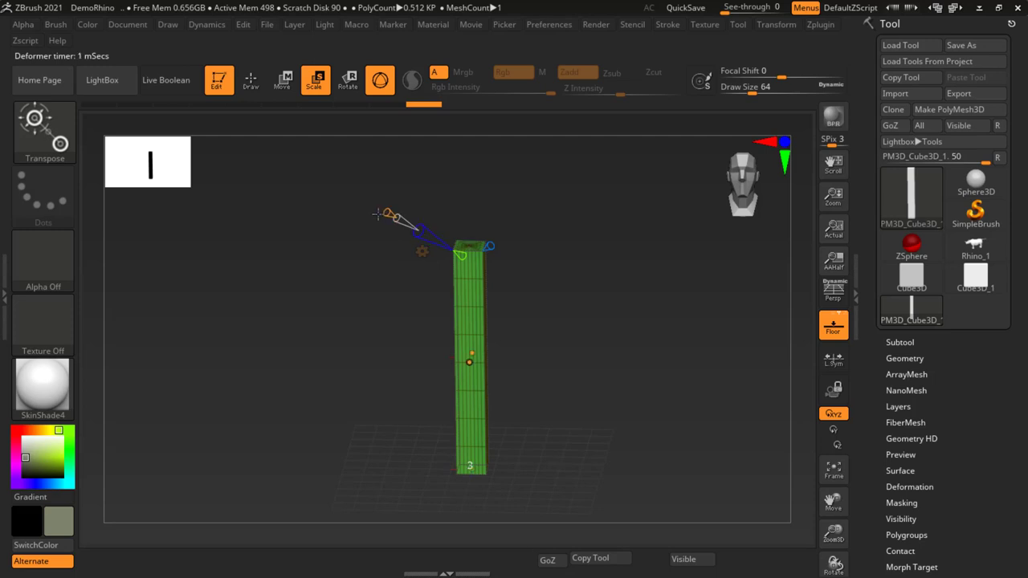
{"action": "left_click", "coordinate": [434, 239]}
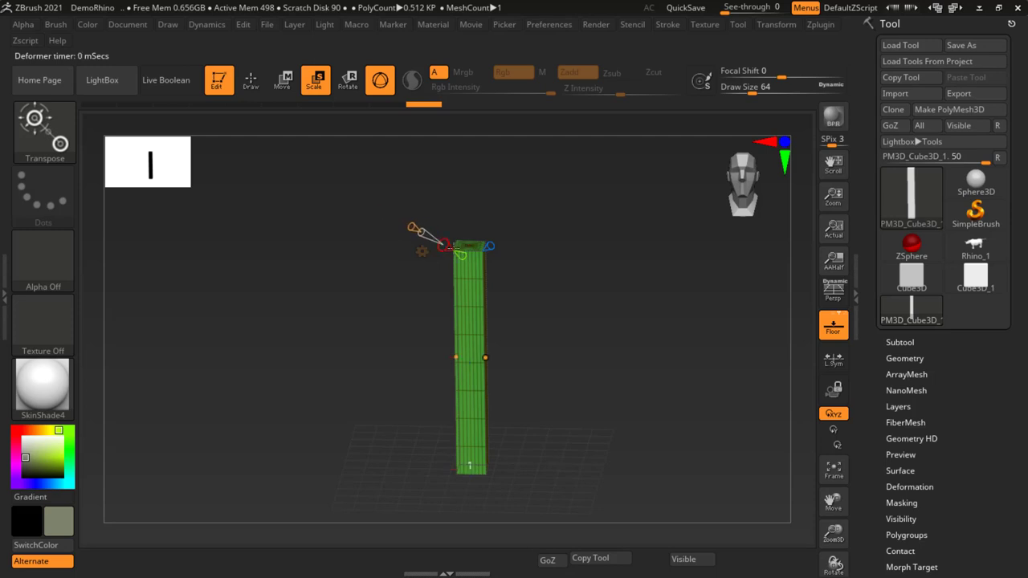
{"action": "left_click", "coordinate": [446, 245]}
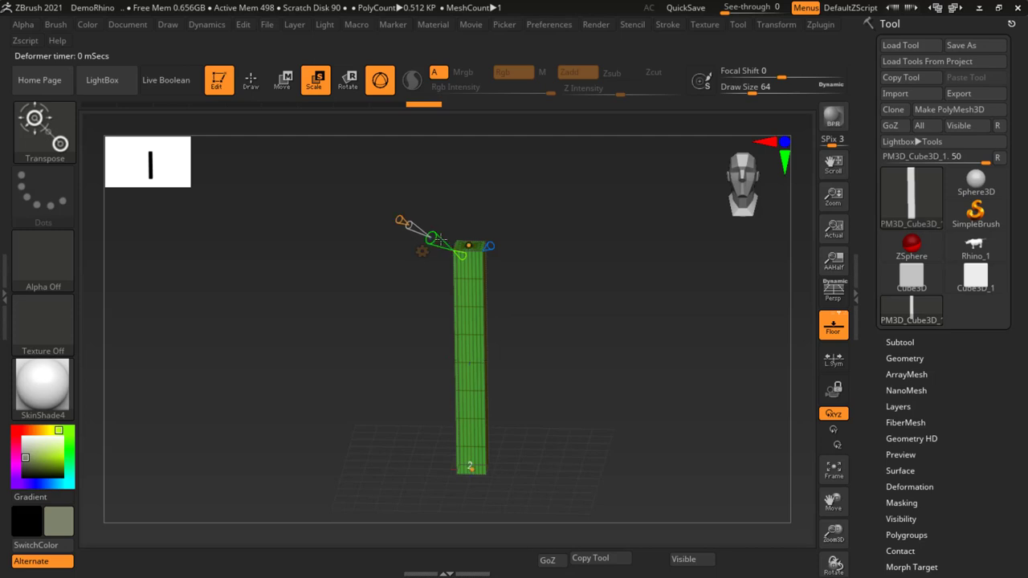
{"action": "left_click", "coordinate": [428, 232]}
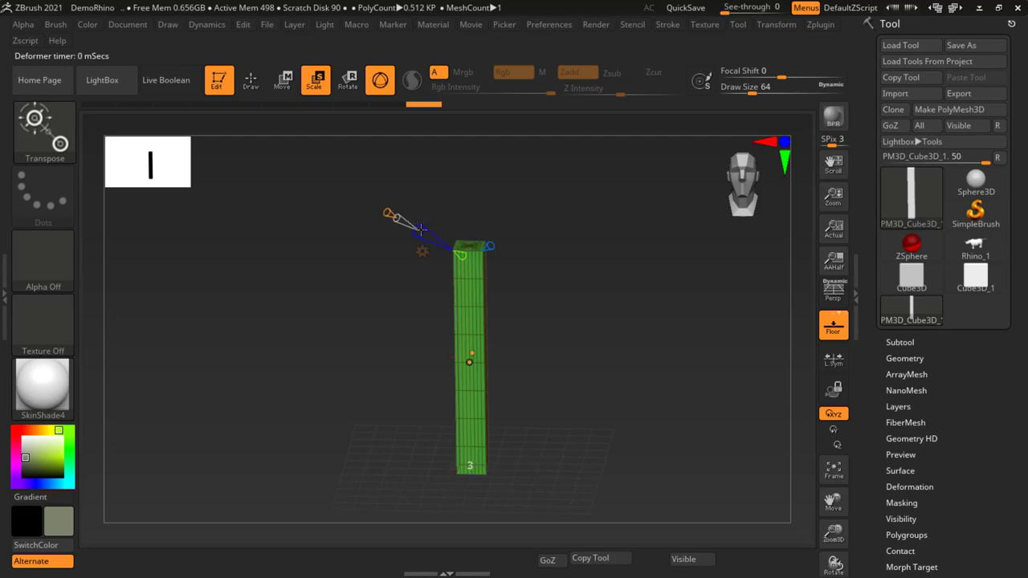
{"action": "left_click", "coordinate": [432, 238]}
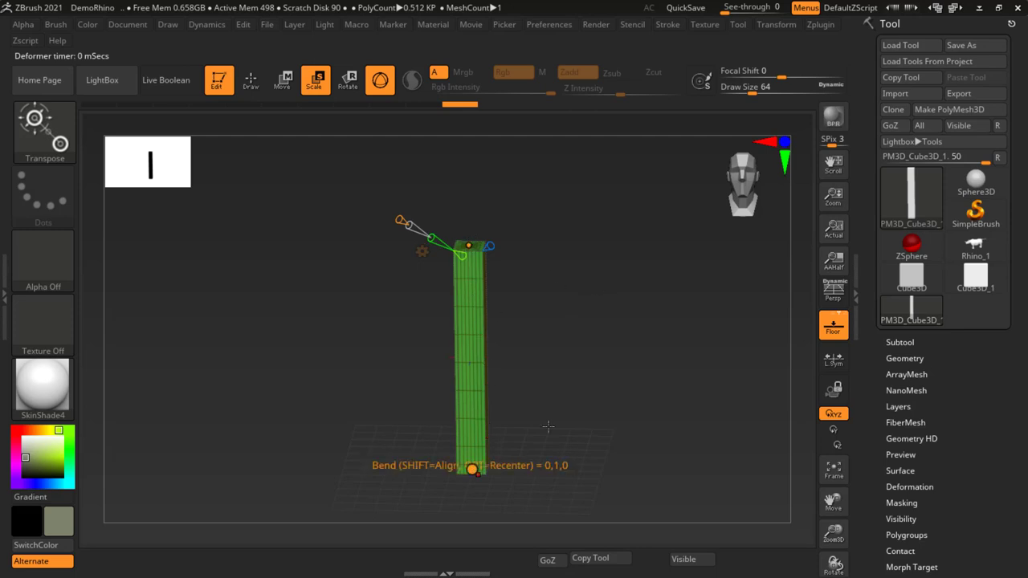
{"action": "mouse_move", "coordinate": [526, 475]}
{"action": "left_mouse_down"}
{"action": "mouse_move", "coordinate": [562, 356]}
{"action": "mouse_move", "coordinate": [602, 366]}
{"action": "left_mouse_up"}
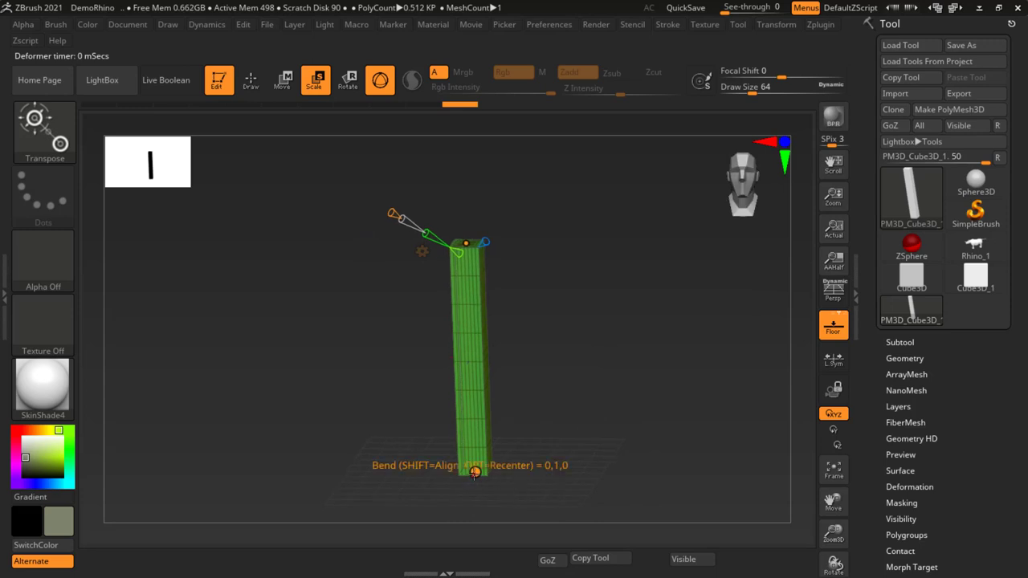
{"action": "mouse_move", "coordinate": [474, 473]}
{"action": "left_mouse_down"}
{"action": "mouse_move", "coordinate": [634, 393]}
{"action": "mouse_move", "coordinate": [527, 477]}
{"action": "mouse_move", "coordinate": [497, 406]}
{"action": "left_mouse_up"}
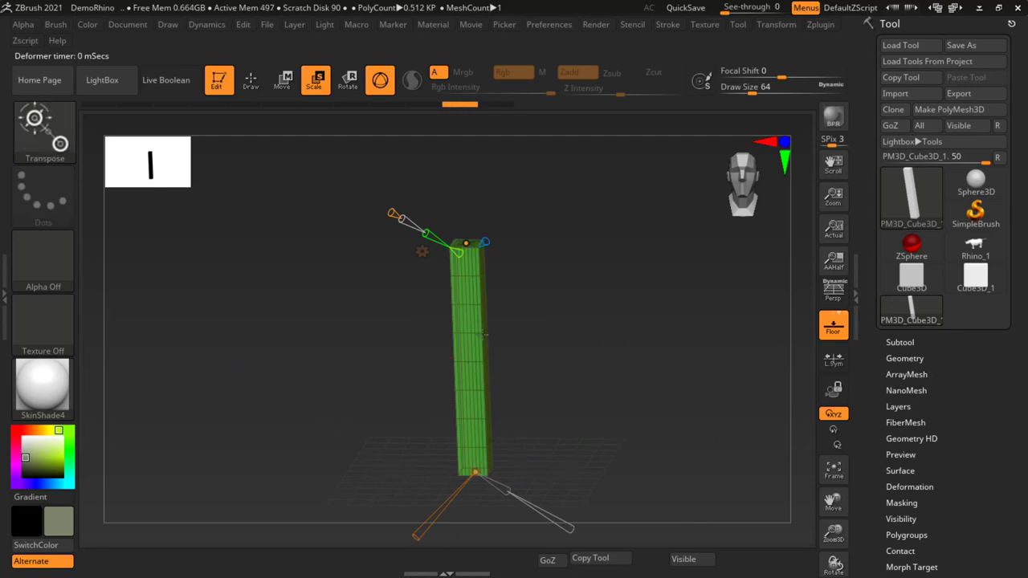
Step: Set the Bend Curve resolution to 5 and drag its points into an S-curve leaning left
{"action": "left_click", "coordinate": [402, 219]}
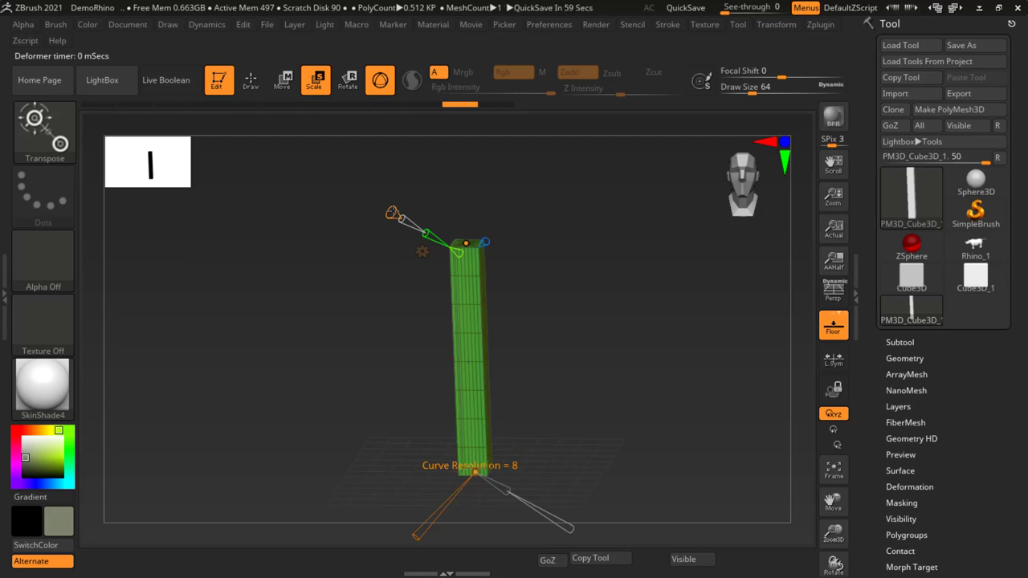
{"action": "left_click_drag", "start_coordinate": [392, 213], "coordinate": [383, 210]}
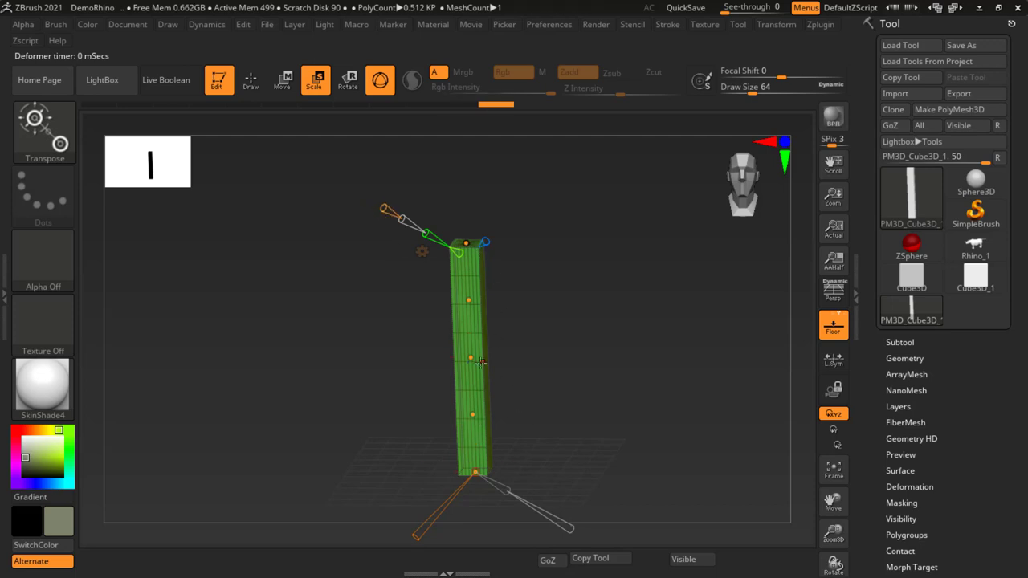
{"action": "mouse_move", "coordinate": [470, 357]}
{"action": "left_mouse_down"}
{"action": "mouse_move", "coordinate": [445, 363]}
{"action": "mouse_move", "coordinate": [404, 279]}
{"action": "mouse_move", "coordinate": [426, 298]}
{"action": "left_mouse_up"}
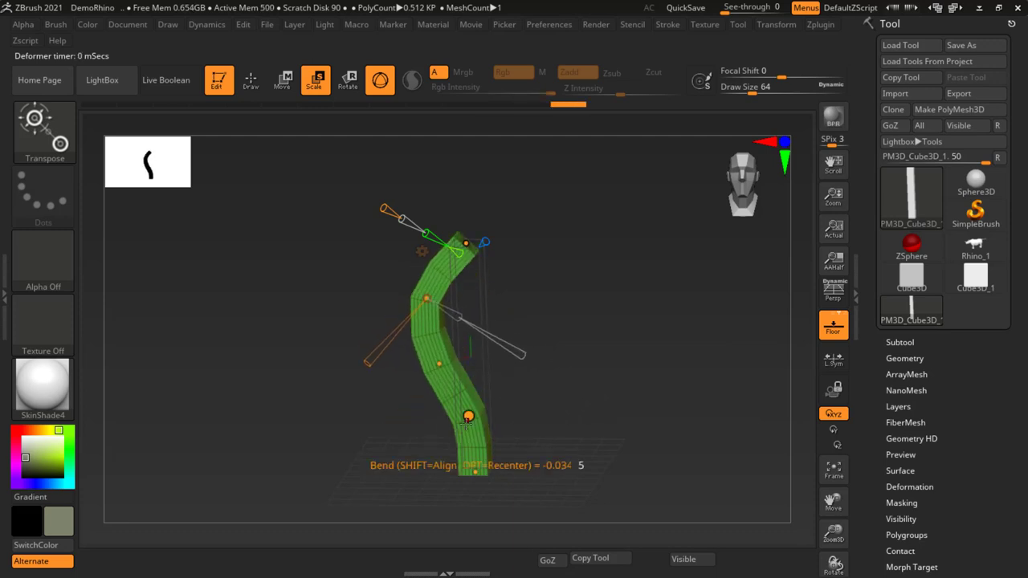
{"action": "left_click_drag", "start_coordinate": [469, 415], "coordinate": [471, 404]}
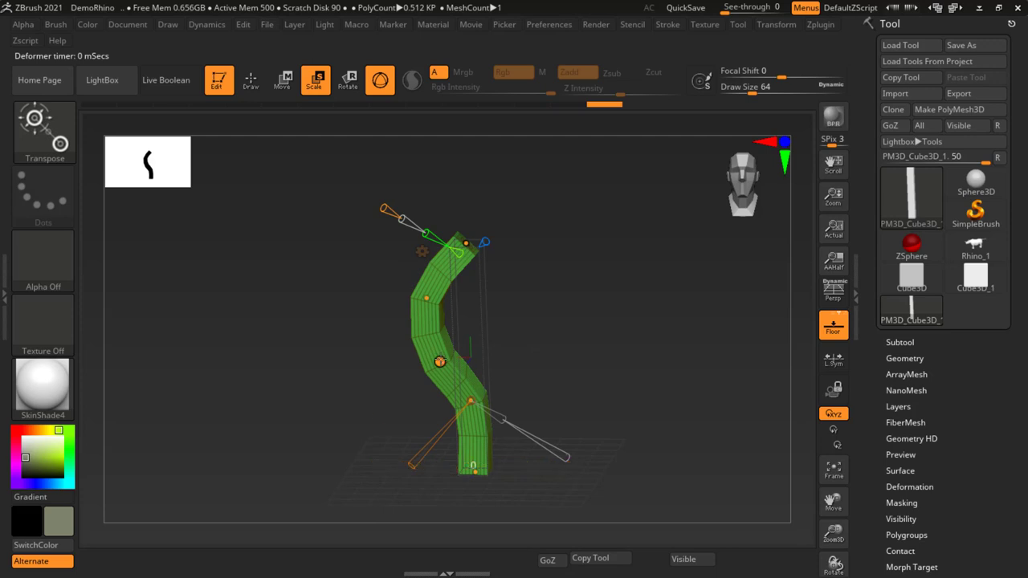
{"action": "left_click_drag", "start_coordinate": [439, 361], "coordinate": [436, 339]}
{"action": "mouse_move", "coordinate": [425, 295]}
{"action": "left_mouse_down"}
{"action": "mouse_move", "coordinate": [444, 254]}
{"action": "mouse_move", "coordinate": [440, 226]}
{"action": "left_mouse_up"}
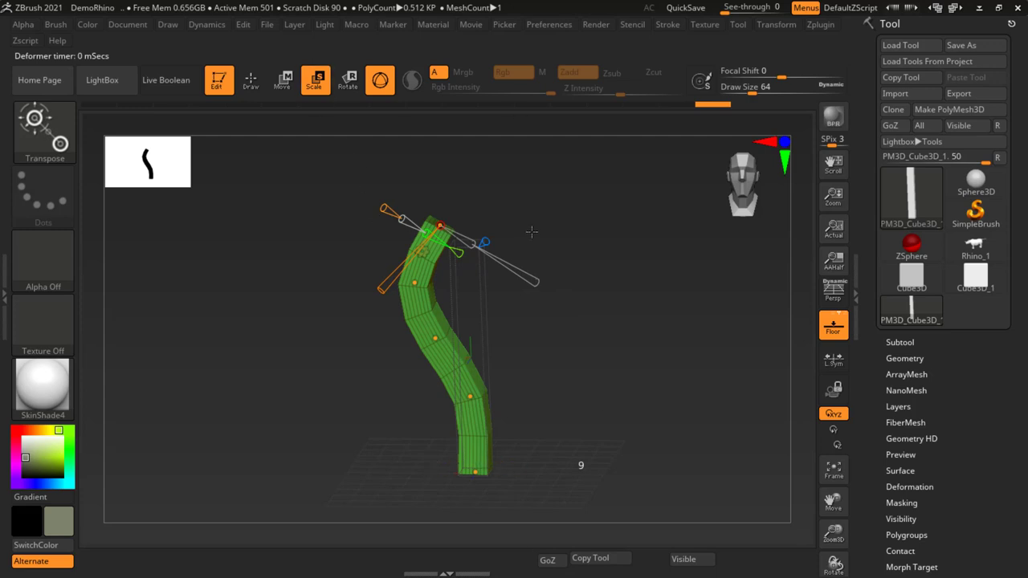
Step: Accept the Bend Curve deformation and orbit to view the bent column
{"action": "left_click", "coordinate": [422, 257]}
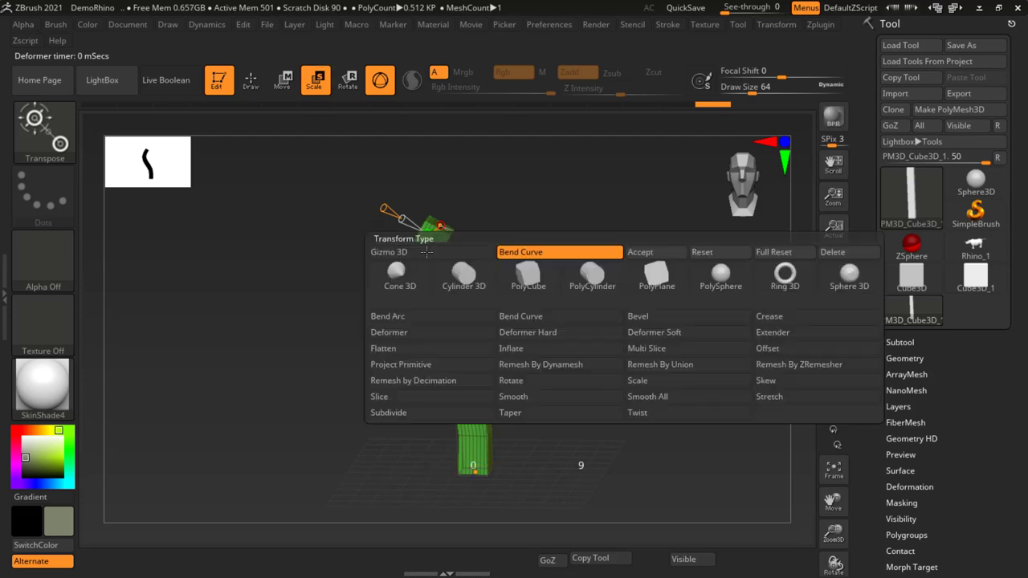
{"action": "left_click", "coordinate": [650, 255]}
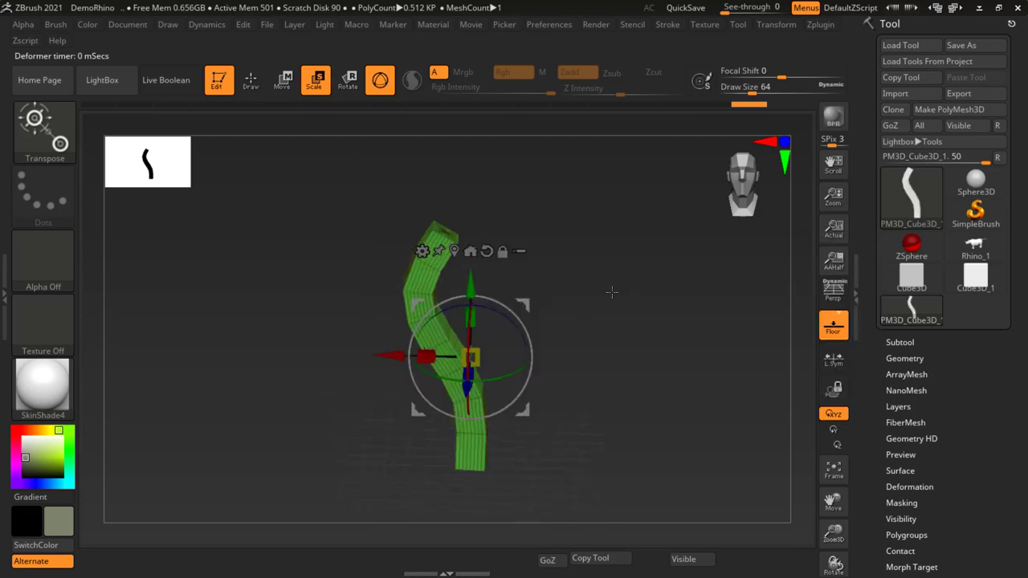
{"action": "mouse_move", "coordinate": [546, 294]}
{"action": "left_mouse_down"}
{"action": "mouse_move", "coordinate": [682, 263]}
{"action": "mouse_move", "coordinate": [625, 252]}
{"action": "mouse_move", "coordinate": [633, 335]}
{"action": "mouse_move", "coordinate": [628, 308]}
{"action": "left_mouse_up"}
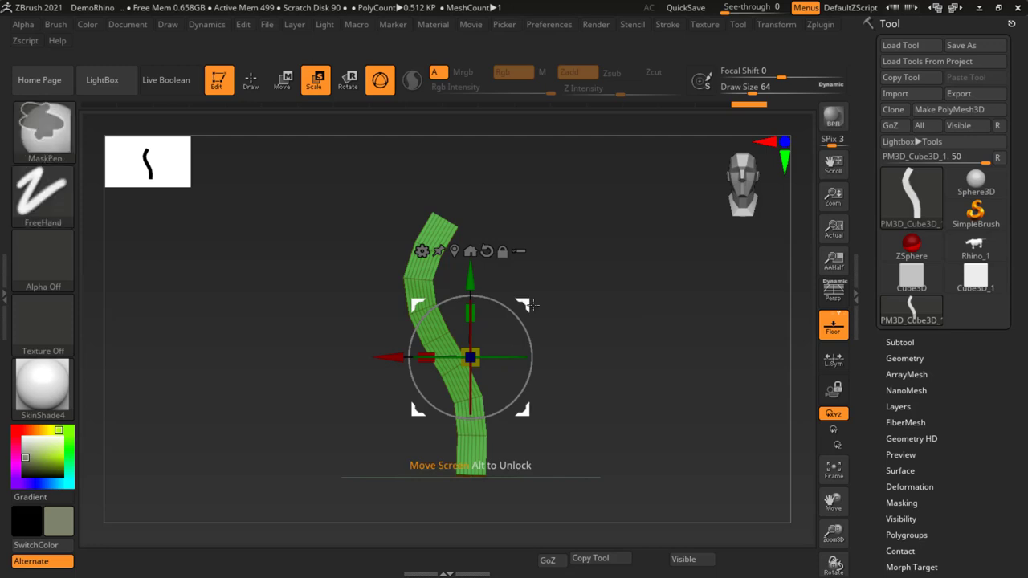
Step: Undo the bend twice so the column is straight, and reopen the deformer type list
{"action": "key", "text": "ctrl+z"}
{"action": "key", "text": "ctrl+z"}
{"action": "key", "text": "ctrl+z"}
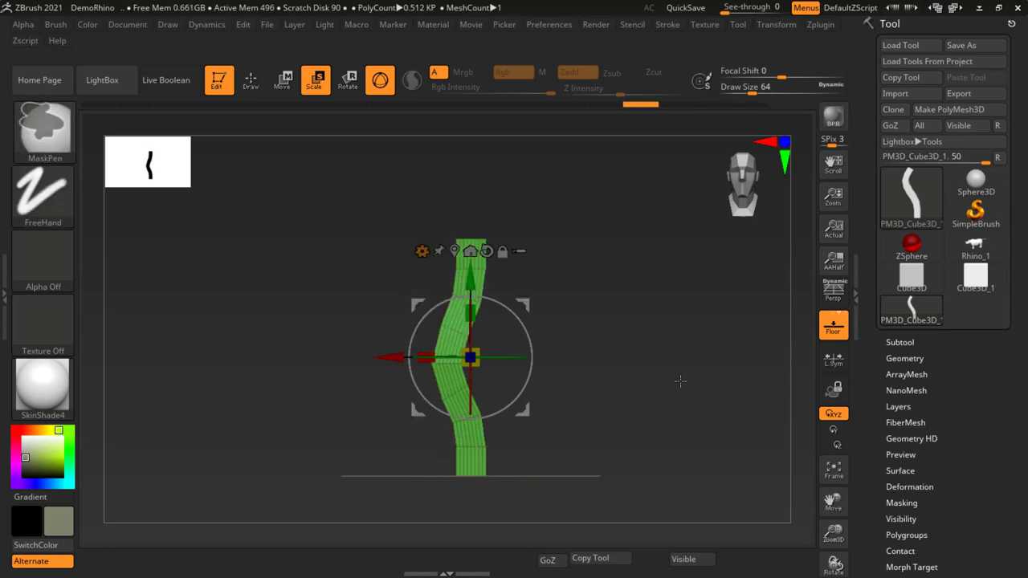
{"action": "key", "text": "ctrl+z"}
{"action": "left_click", "coordinate": [422, 249]}
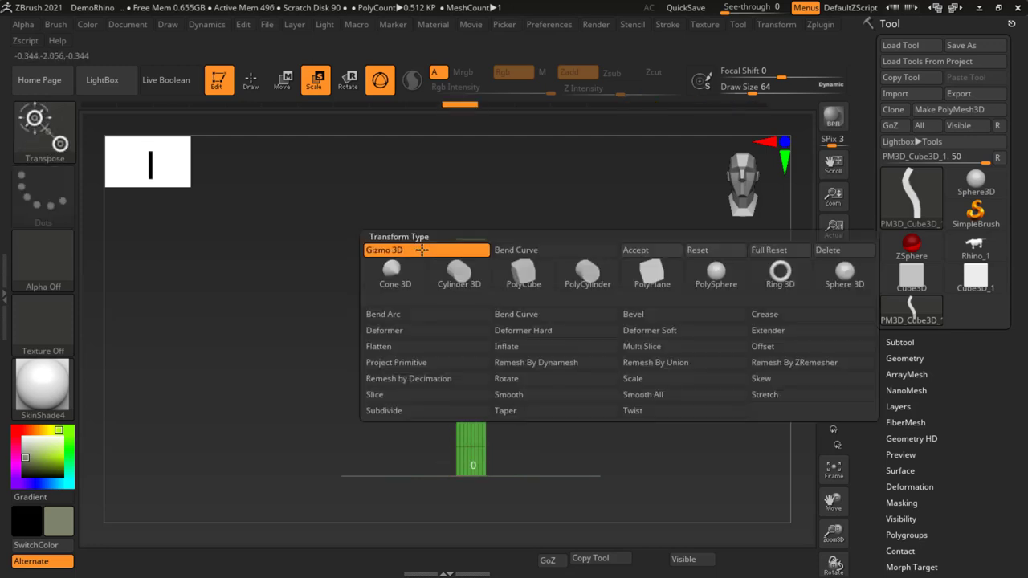
Step: Add a Taper deformer to the column and widen its base
{"action": "left_click", "coordinate": [518, 412]}
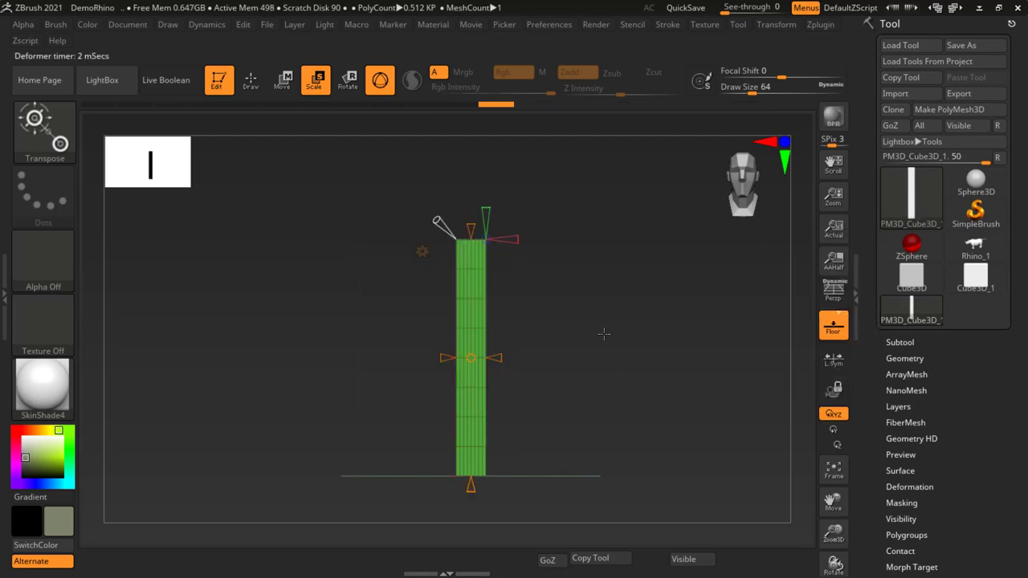
{"action": "left_click_drag", "start_coordinate": [601, 302], "coordinate": [506, 243]}
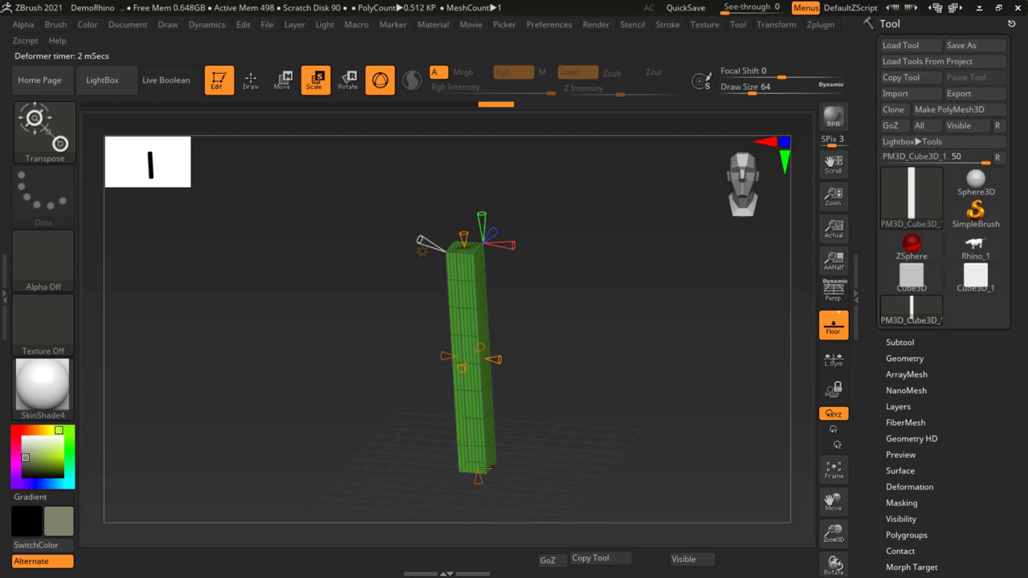
{"action": "left_click_drag", "start_coordinate": [478, 479], "coordinate": [488, 532]}
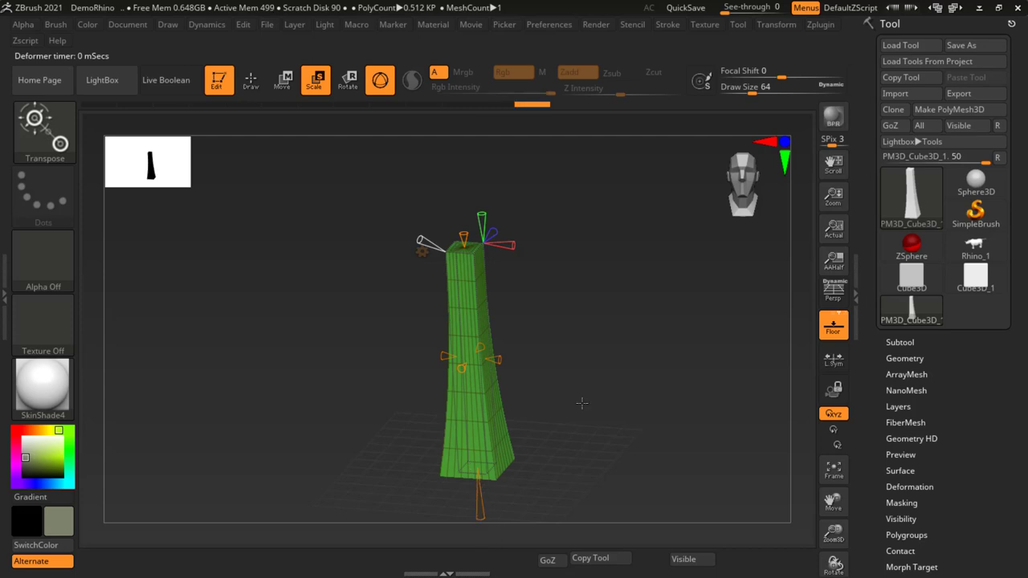
{"action": "left_click_drag", "start_coordinate": [582, 404], "coordinate": [592, 373]}
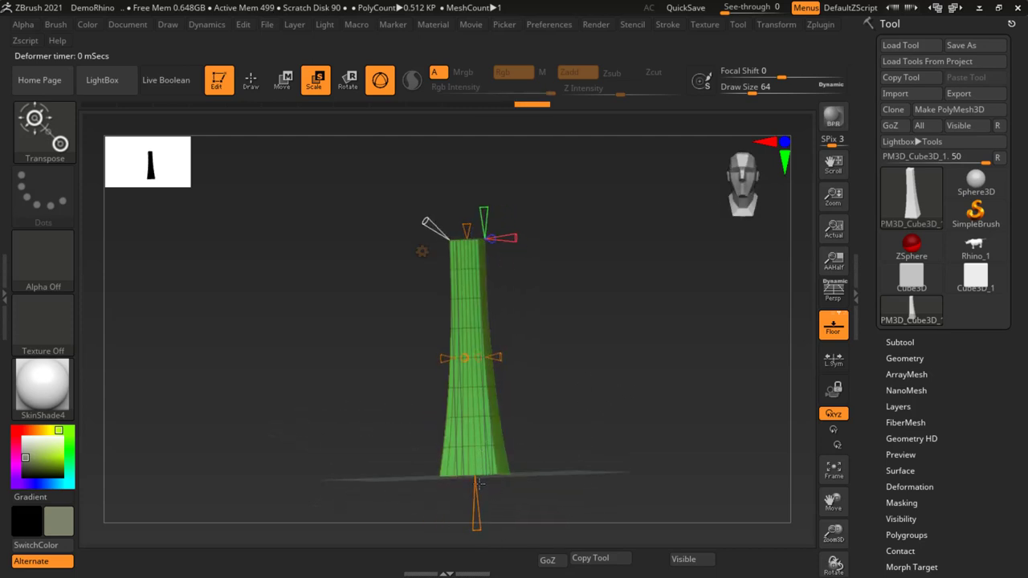
{"action": "mouse_move", "coordinate": [609, 451]}
{"action": "left_mouse_down"}
{"action": "mouse_move", "coordinate": [577, 413]}
{"action": "mouse_move", "coordinate": [563, 477]}
{"action": "left_mouse_up"}
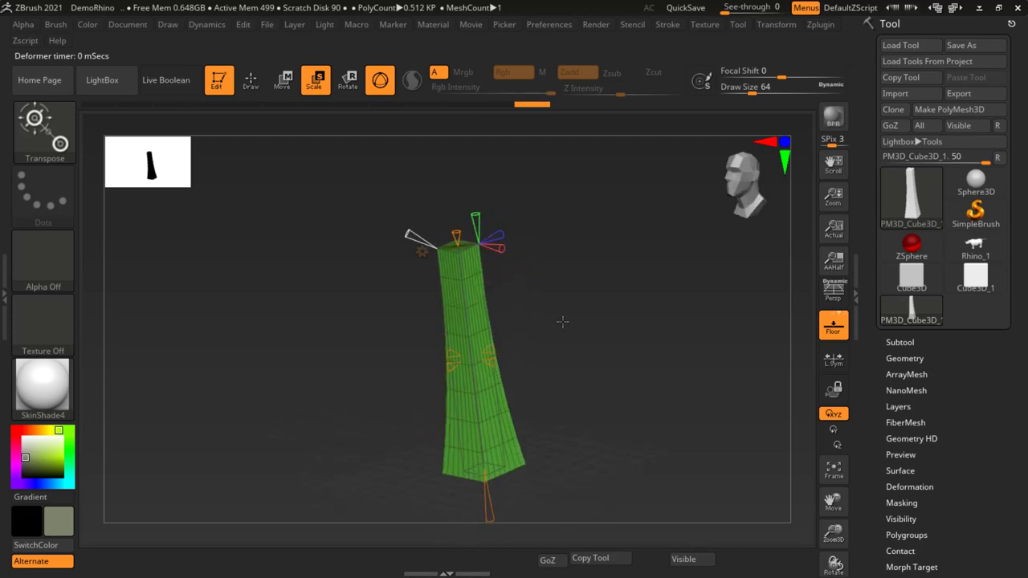
{"action": "left_click_drag", "start_coordinate": [563, 322], "coordinate": [575, 345]}
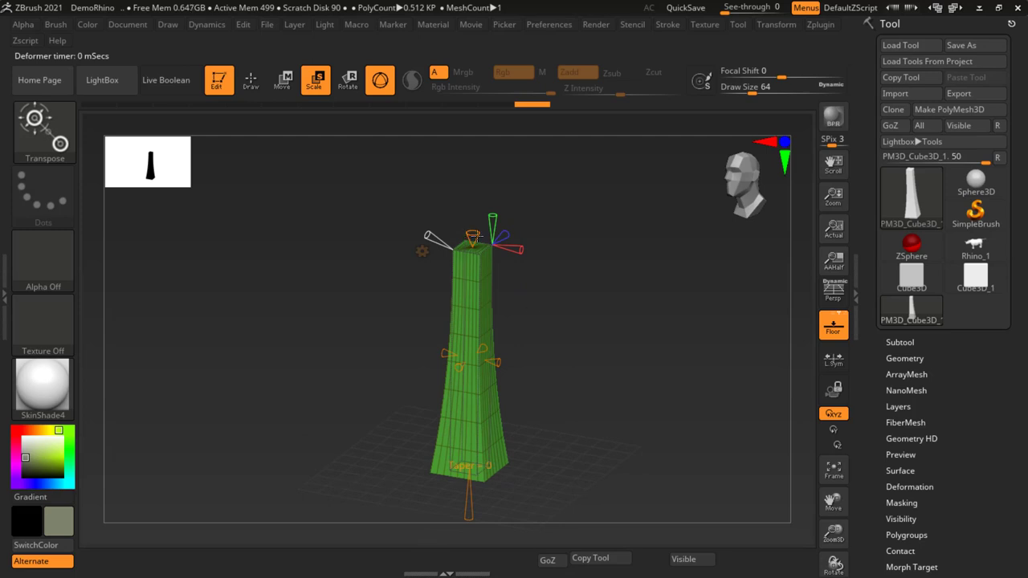
Step: Adjust the taper's top and curvature so the column has a slightly pinched waist
{"action": "left_click_drag", "start_coordinate": [472, 235], "coordinate": [477, 170]}
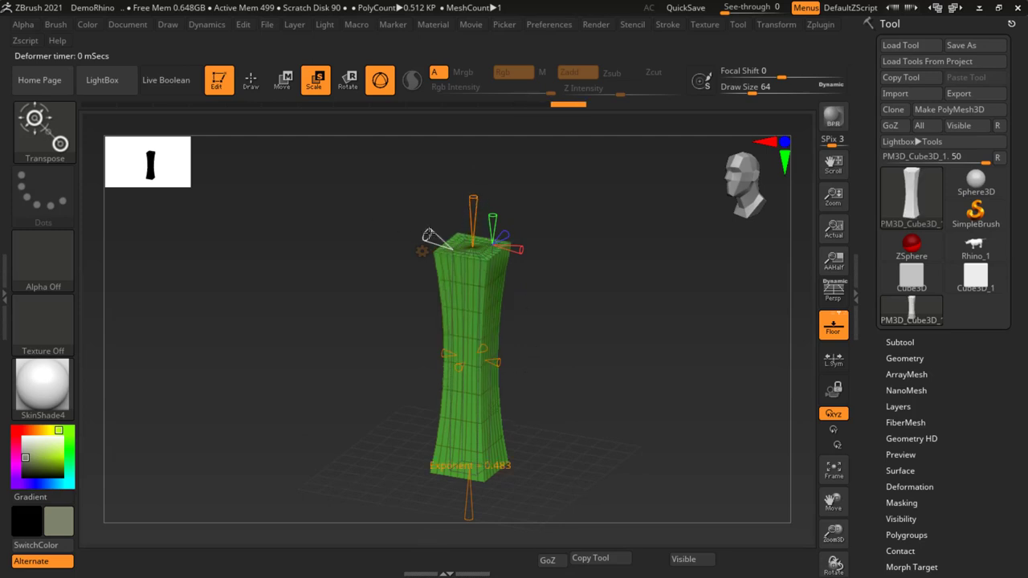
{"action": "mouse_move", "coordinate": [428, 235]}
{"action": "left_mouse_down"}
{"action": "mouse_move", "coordinate": [443, 242]}
{"action": "mouse_move", "coordinate": [400, 240]}
{"action": "left_mouse_up"}
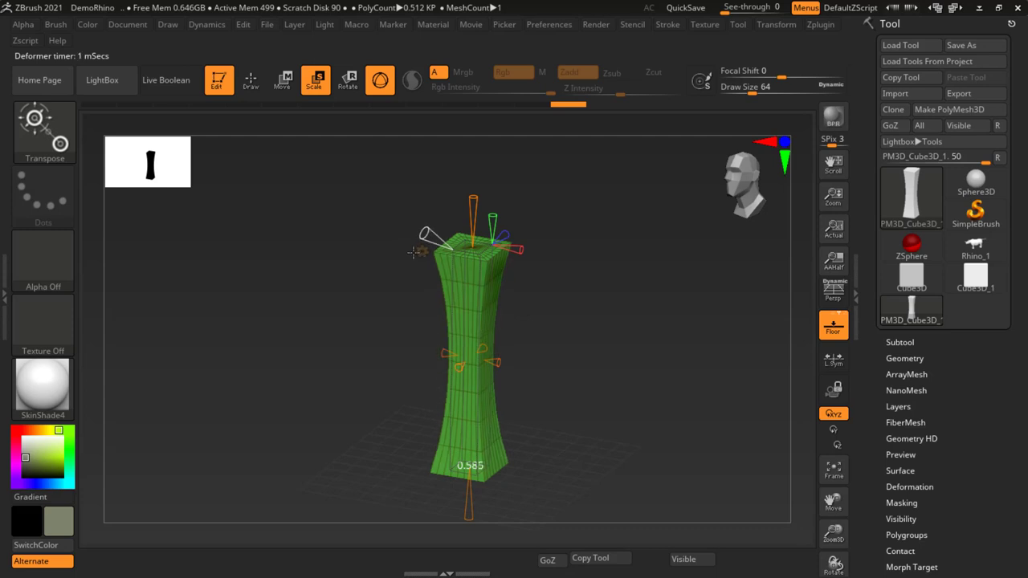
{"action": "left_click_drag", "start_coordinate": [399, 239], "coordinate": [427, 235]}
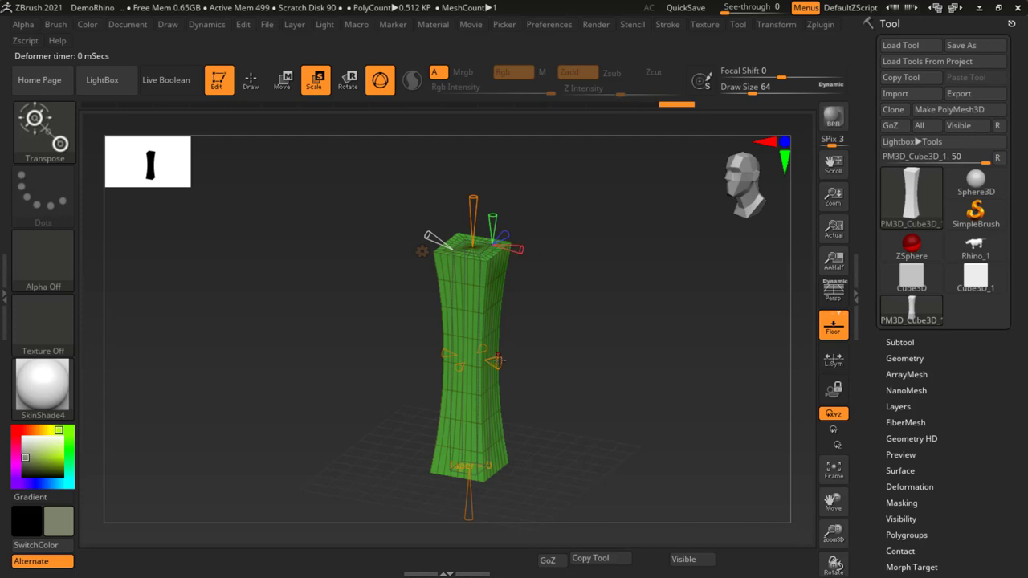
{"action": "mouse_move", "coordinate": [498, 358]}
{"action": "left_mouse_down"}
{"action": "mouse_move", "coordinate": [448, 375]}
{"action": "mouse_move", "coordinate": [466, 362]}
{"action": "left_mouse_up"}
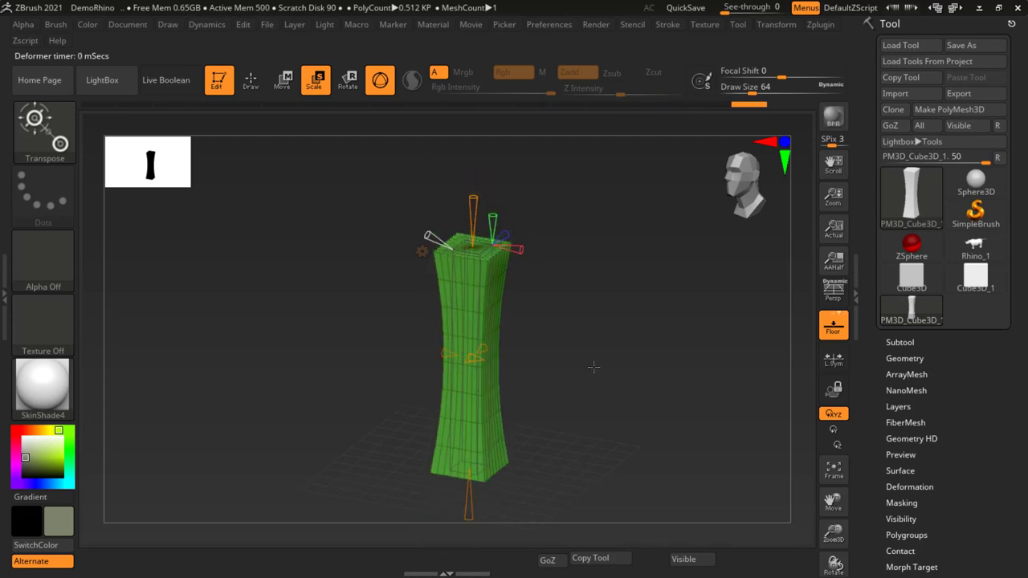
{"action": "mouse_move", "coordinate": [562, 376]}
{"action": "left_mouse_down"}
{"action": "mouse_move", "coordinate": [610, 328]}
{"action": "mouse_move", "coordinate": [590, 325]}
{"action": "mouse_move", "coordinate": [608, 305]}
{"action": "mouse_move", "coordinate": [601, 337]}
{"action": "mouse_move", "coordinate": [584, 350]}
{"action": "left_mouse_up"}
Step: In front view, narrow the top of the column with the taper handle
{"action": "left_click_drag", "start_coordinate": [604, 327], "coordinate": [615, 336]}
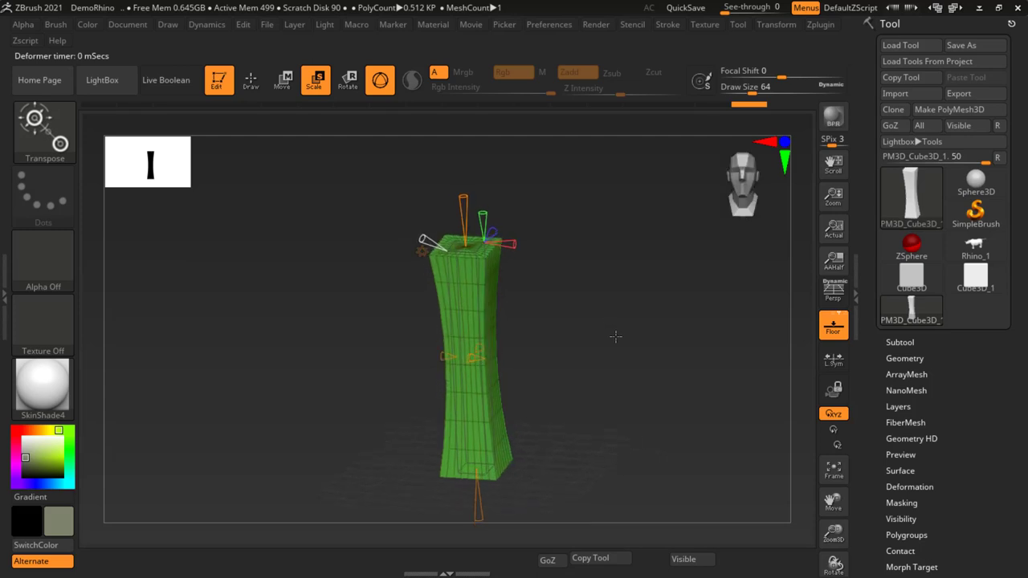
{"action": "left_click_drag", "start_coordinate": [622, 332], "coordinate": [619, 309], "text": "shift"}
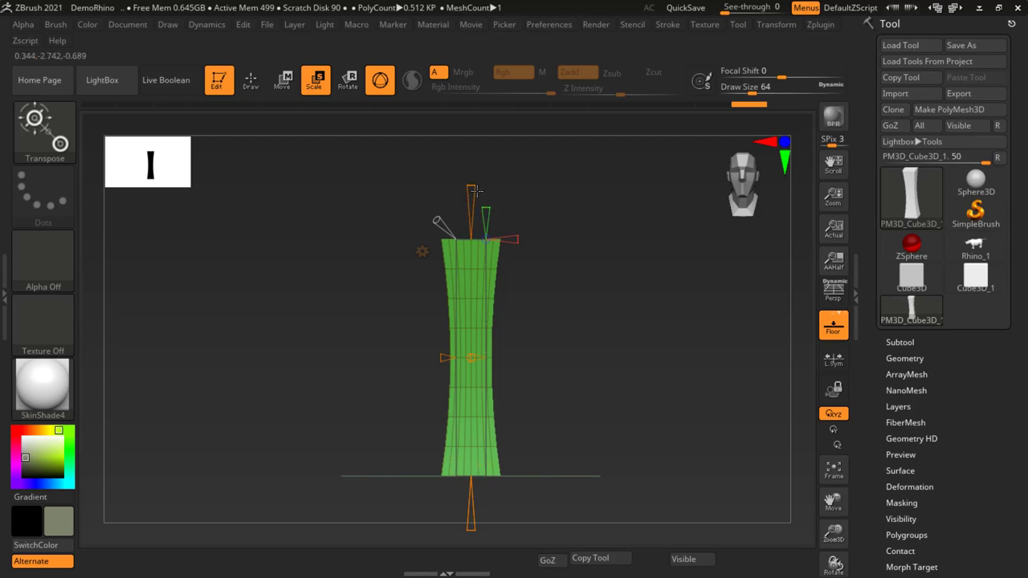
{"action": "left_click_drag", "start_coordinate": [471, 185], "coordinate": [471, 227]}
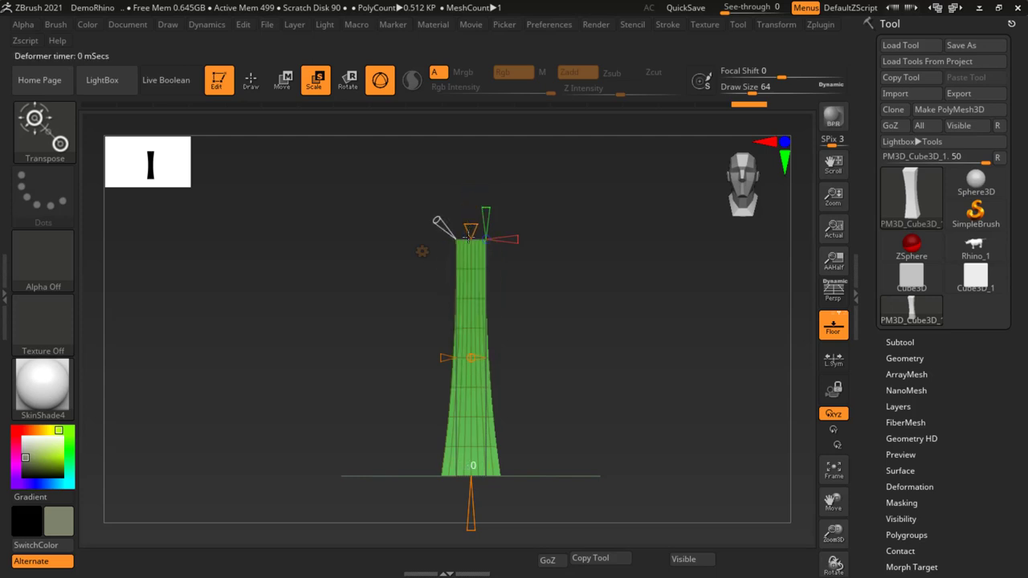
{"action": "mouse_move", "coordinate": [595, 329]}
{"action": "left_mouse_down"}
{"action": "mouse_move", "coordinate": [485, 348]}
{"action": "mouse_move", "coordinate": [632, 343]}
{"action": "left_mouse_up"}
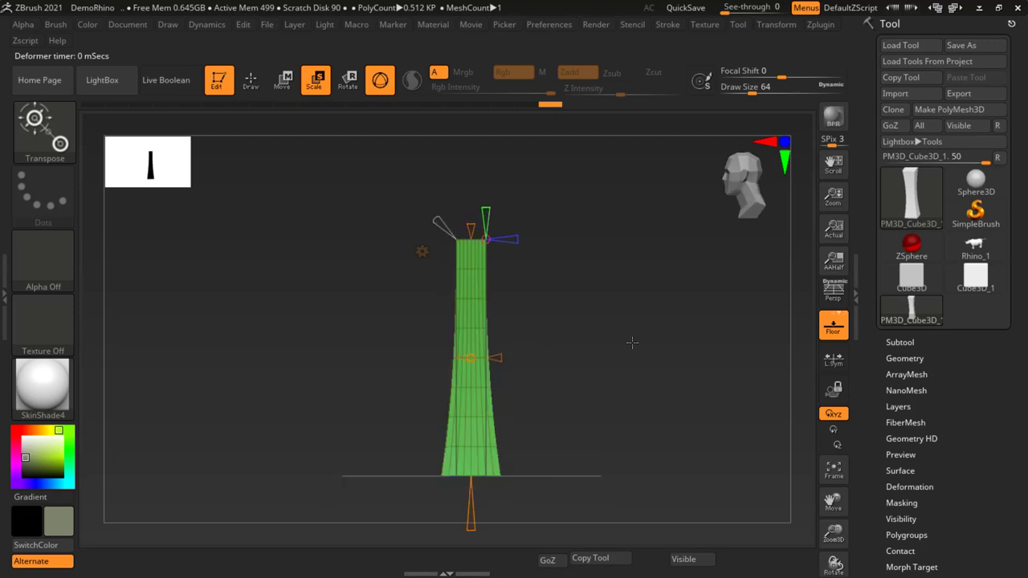
Step: Switch to Gizmo 3D, baking in the taper, and reopen the deformer type list
{"action": "left_click", "coordinate": [422, 251]}
{"action": "key", "text": "y"}
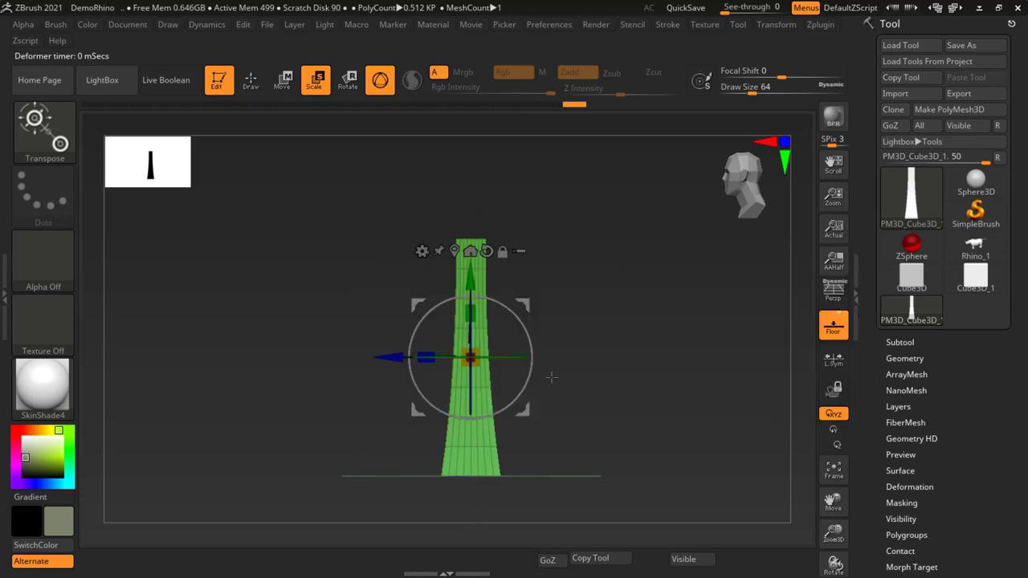
{"action": "left_click_drag", "start_coordinate": [678, 354], "coordinate": [389, 286], "text": "shift"}
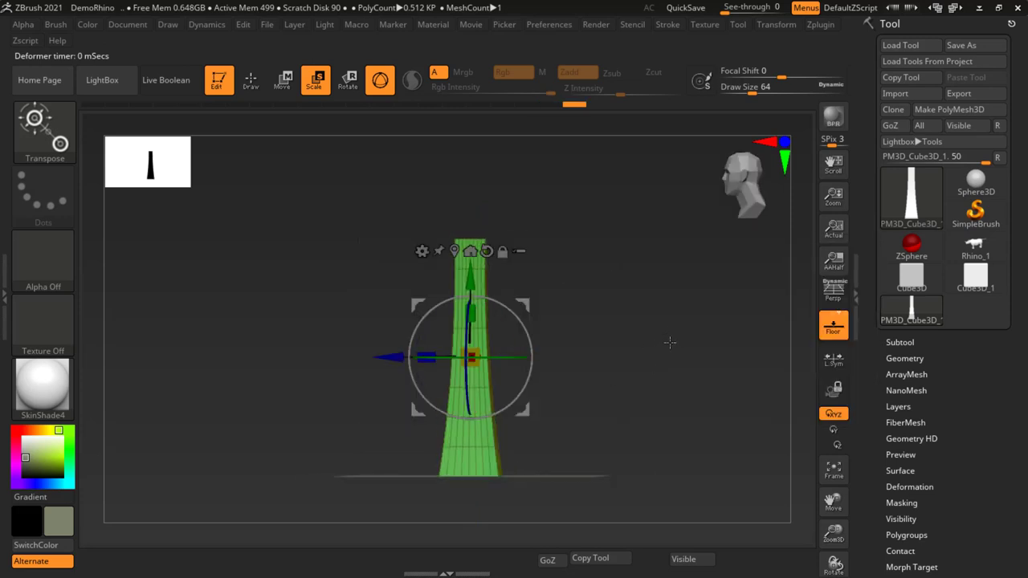
{"action": "left_click", "coordinate": [422, 251]}
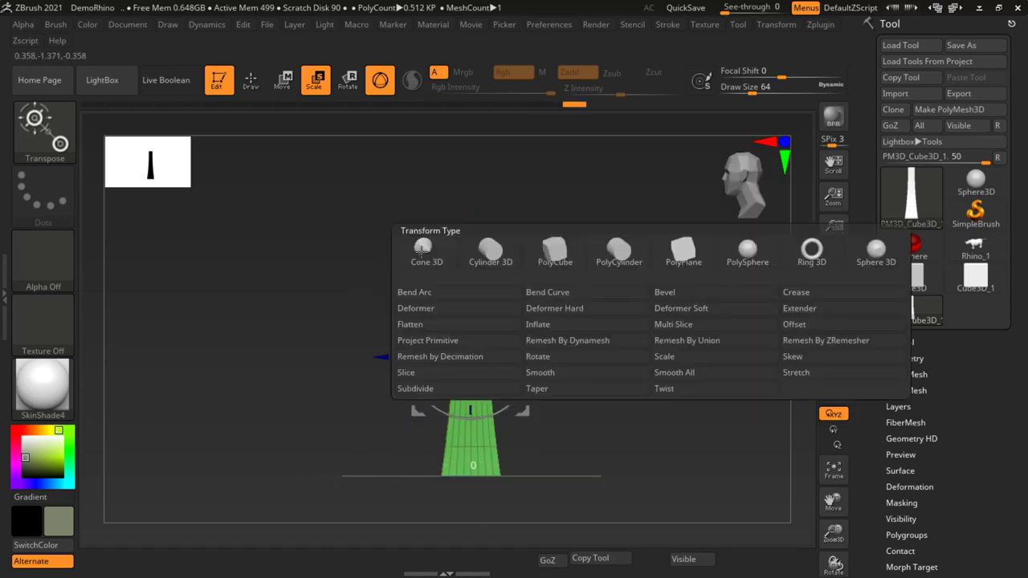
Step: Add a Twist deformer and try twist amounts of 180 and -180
{"action": "left_click", "coordinate": [667, 391]}
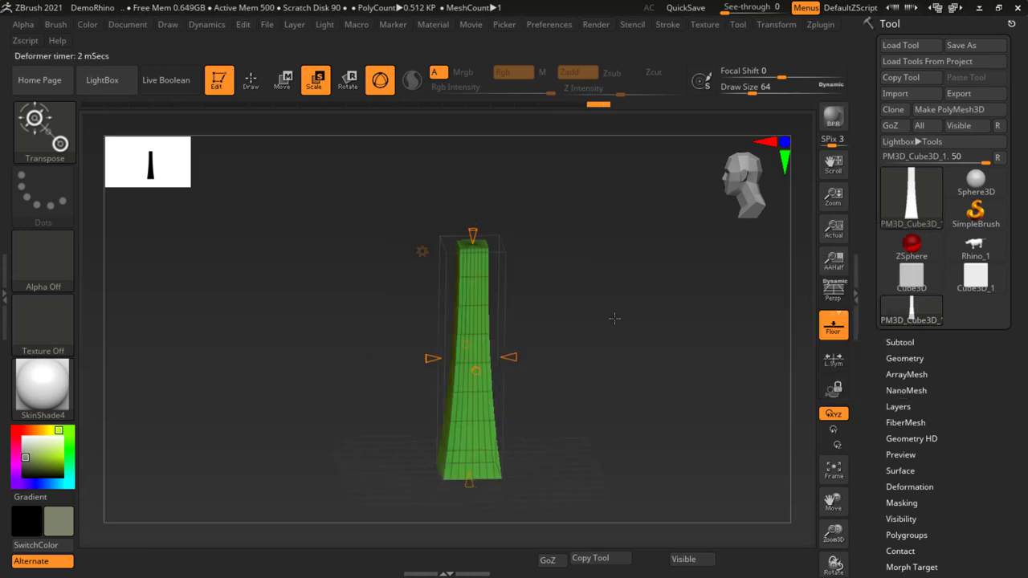
{"action": "left_click_drag", "start_coordinate": [609, 283], "coordinate": [623, 350]}
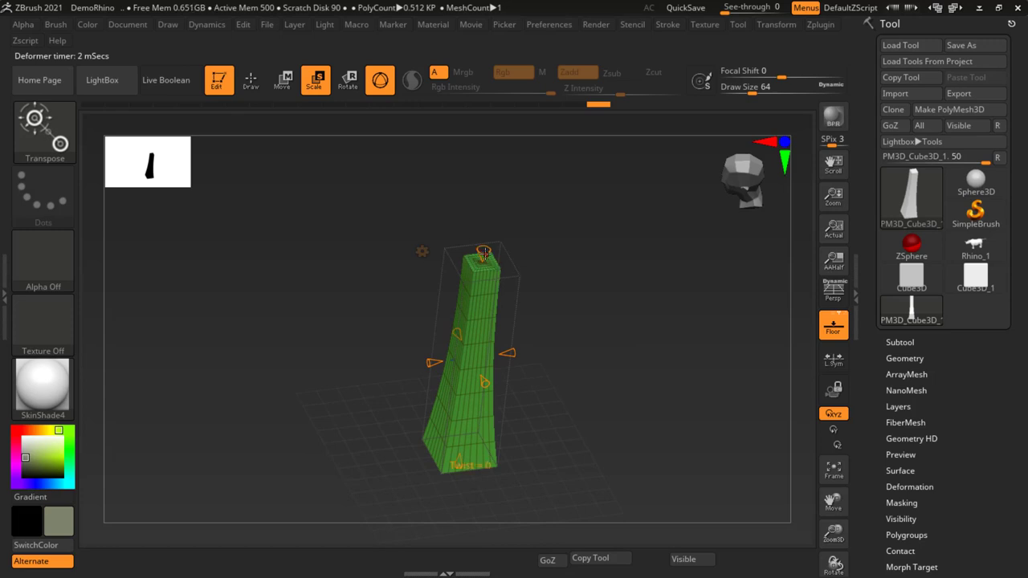
{"action": "left_click_drag", "start_coordinate": [484, 253], "coordinate": [481, 150]}
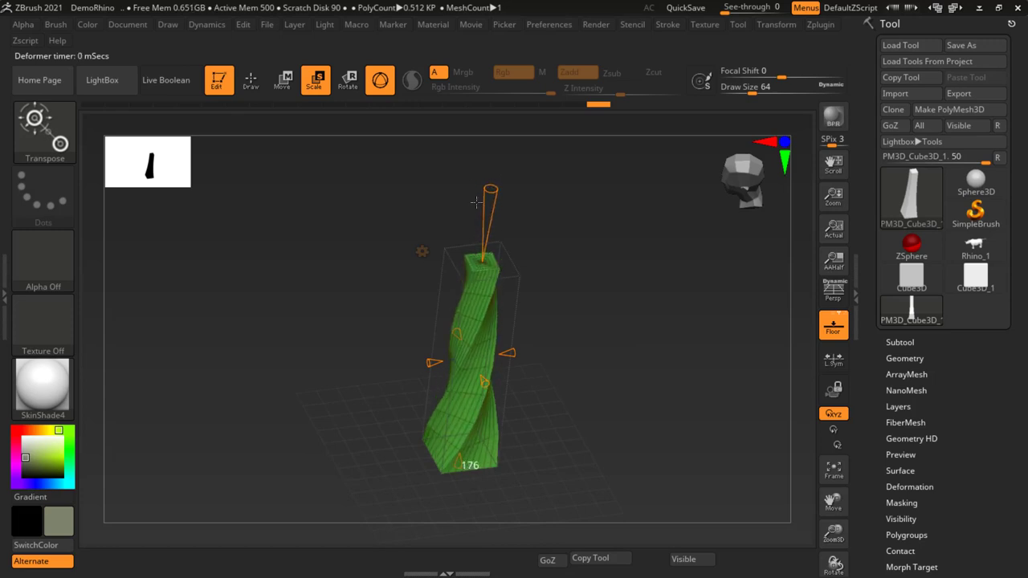
{"action": "left_click_drag", "start_coordinate": [476, 202], "coordinate": [476, 349]}
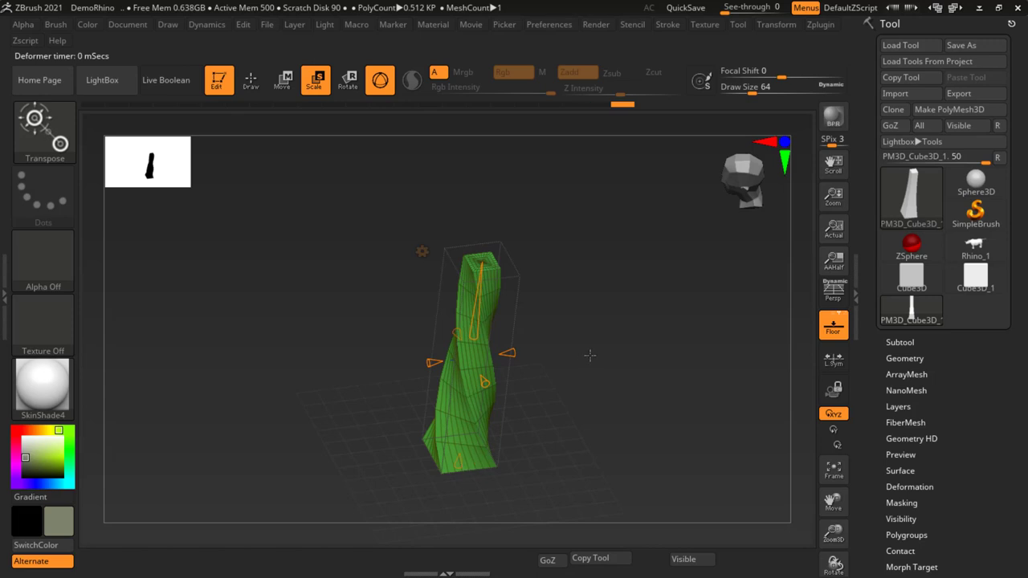
Step: Set the twist amount to 119 and view the corkscrew from an angle
{"action": "left_click_drag", "start_coordinate": [589, 355], "coordinate": [511, 436]}
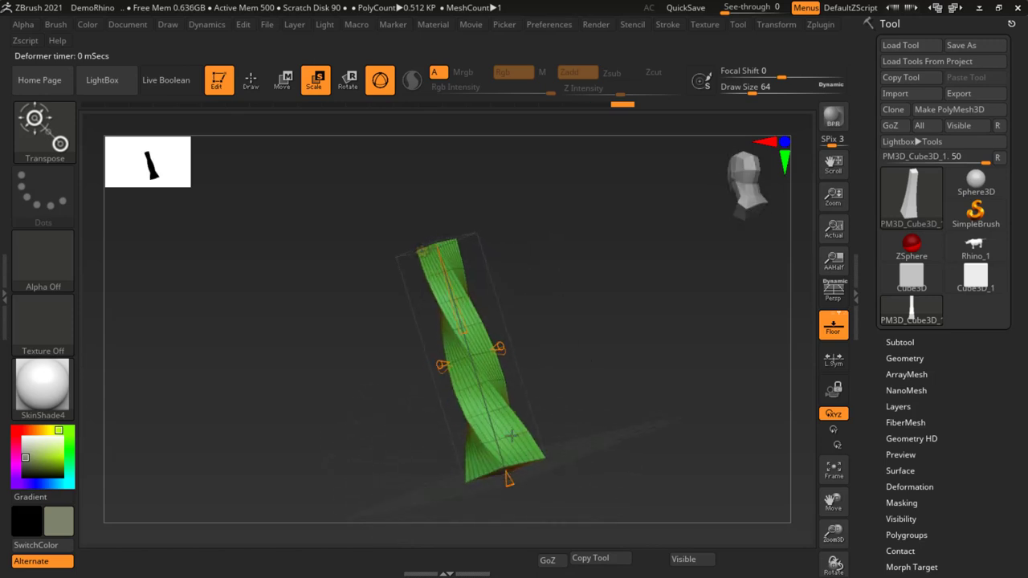
{"action": "mouse_move", "coordinate": [509, 482]}
{"action": "left_mouse_down"}
{"action": "mouse_move", "coordinate": [534, 530]}
{"action": "mouse_move", "coordinate": [524, 530]}
{"action": "left_mouse_up"}
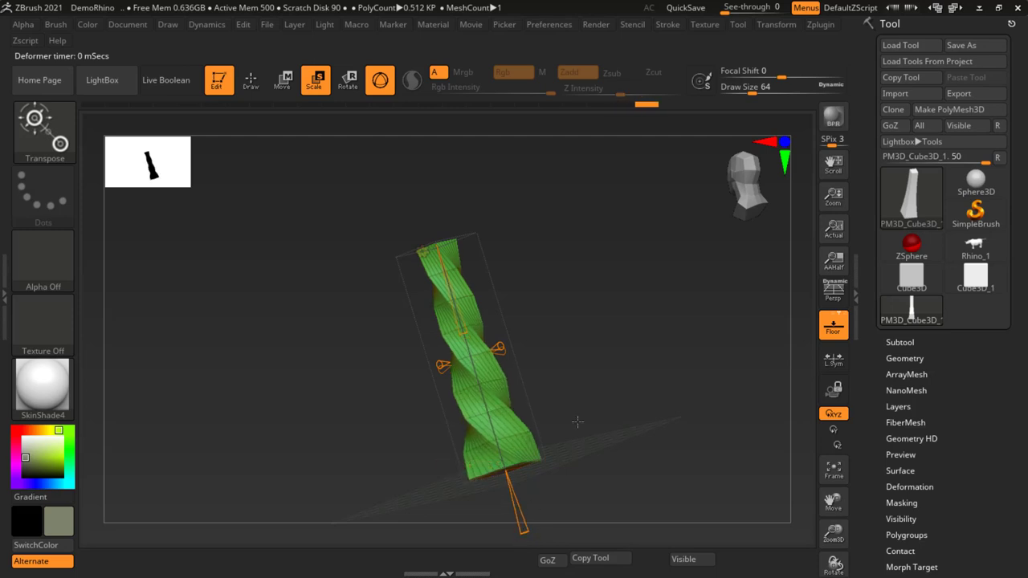
{"action": "left_click_drag", "start_coordinate": [617, 315], "coordinate": [602, 294], "text": "shift"}
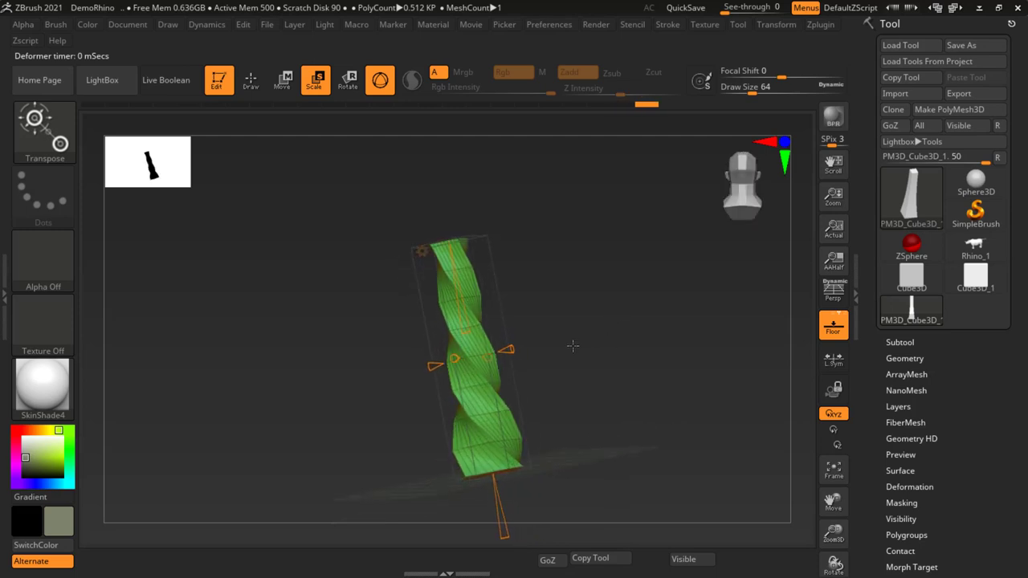
{"action": "mouse_move", "coordinate": [617, 217]}
{"action": "left_mouse_down"}
{"action": "mouse_move", "coordinate": [514, 324]}
{"action": "mouse_move", "coordinate": [450, 289]}
{"action": "left_mouse_up"}
{"action": "left_click", "coordinate": [424, 252]}
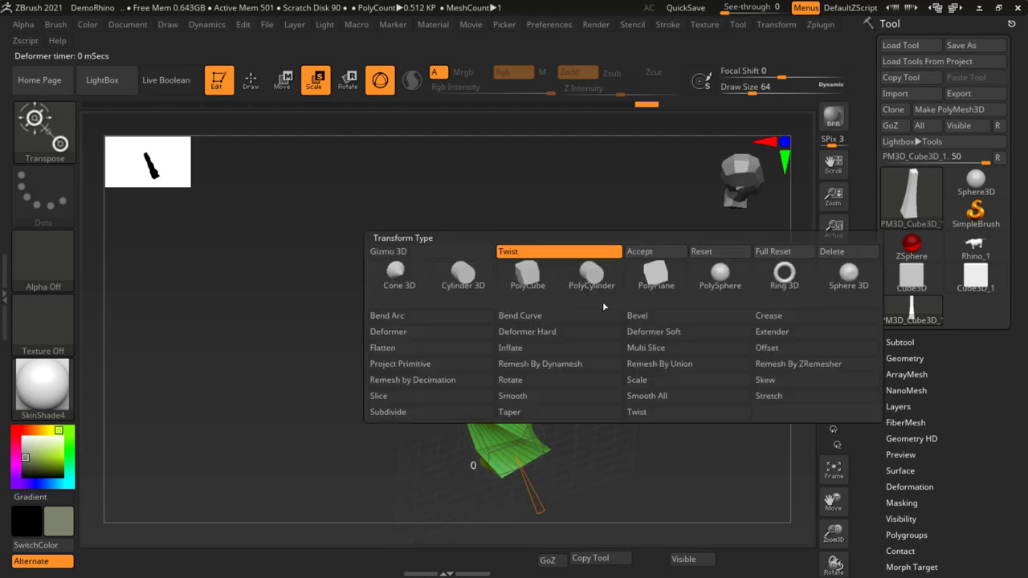
Step: Undo the twist to restore the straight tapered column, then open the Subtool list and tool picker
{"action": "left_click", "coordinate": [660, 254]}
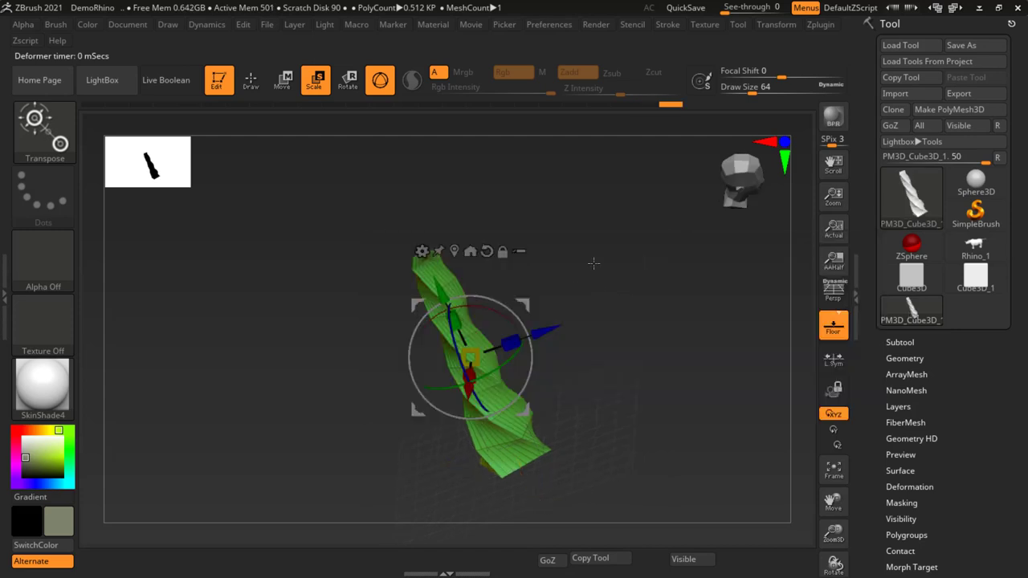
{"action": "mouse_move", "coordinate": [594, 263]}
{"action": "left_mouse_down", "text": "shift"}
{"action": "mouse_move", "coordinate": [613, 300]}
{"action": "mouse_move", "coordinate": [597, 358]}
{"action": "left_mouse_up", "text": "shift"}
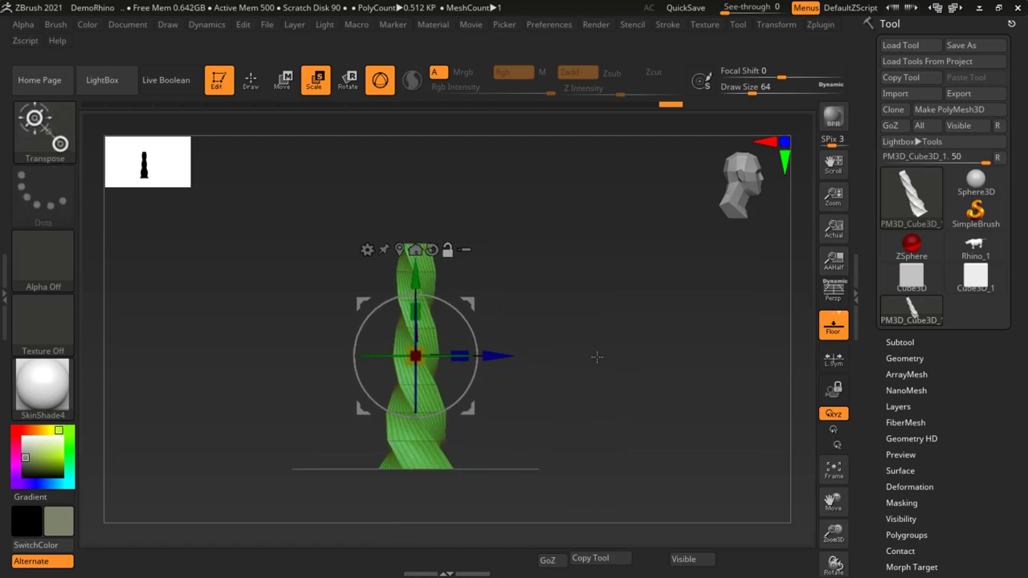
{"action": "key", "text": "ctrl+z"}
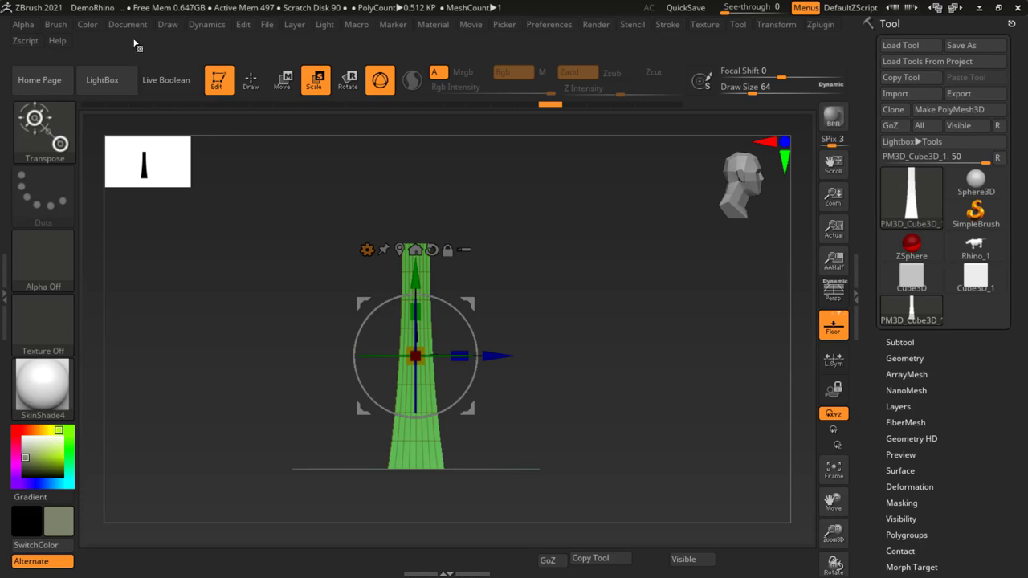
{"action": "left_click", "coordinate": [901, 342]}
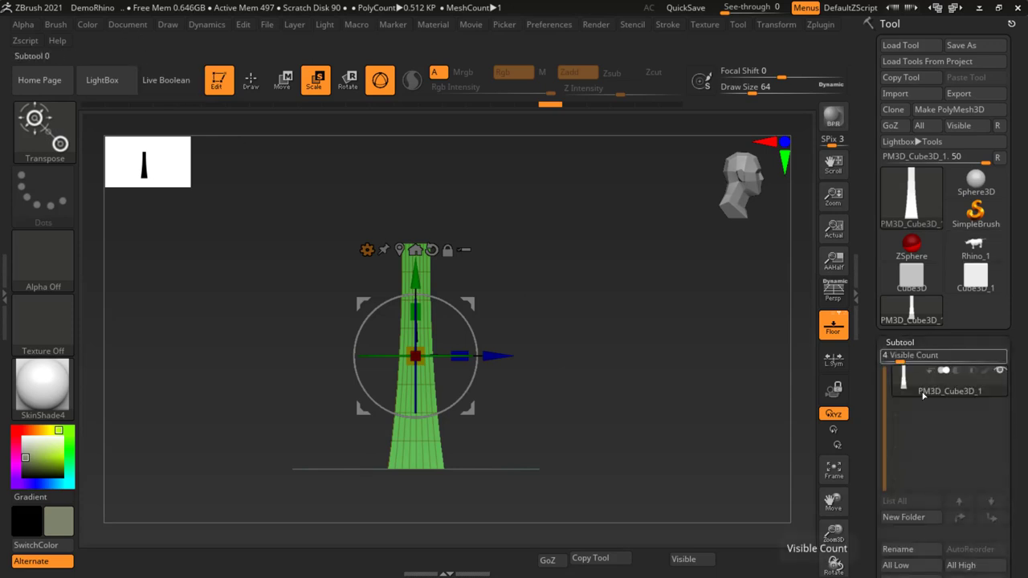
{"action": "left_click", "coordinate": [911, 193]}
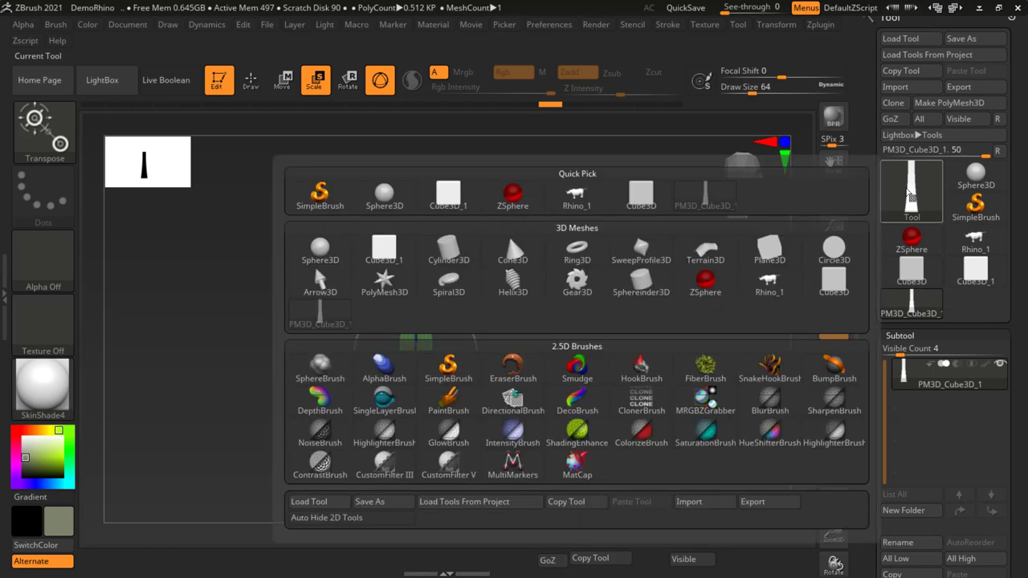
Step: Replace the model with a tall, thin Cylinder3D and Ctrl-drag a duplicate beside it
{"action": "left_click", "coordinate": [450, 251]}
{"action": "key", "text": "r"}
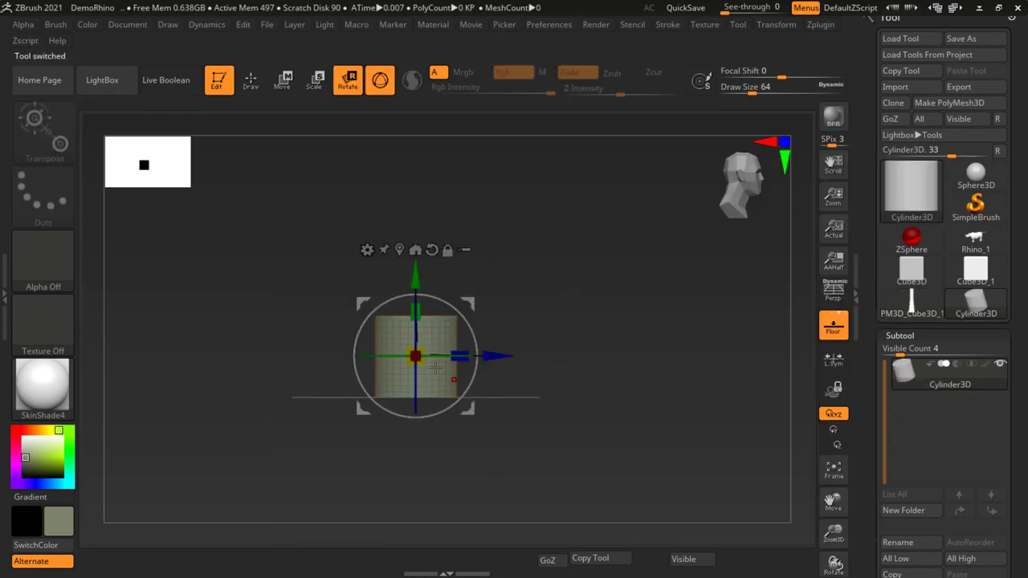
{"action": "left_click_drag", "start_coordinate": [417, 306], "coordinate": [419, 310]}
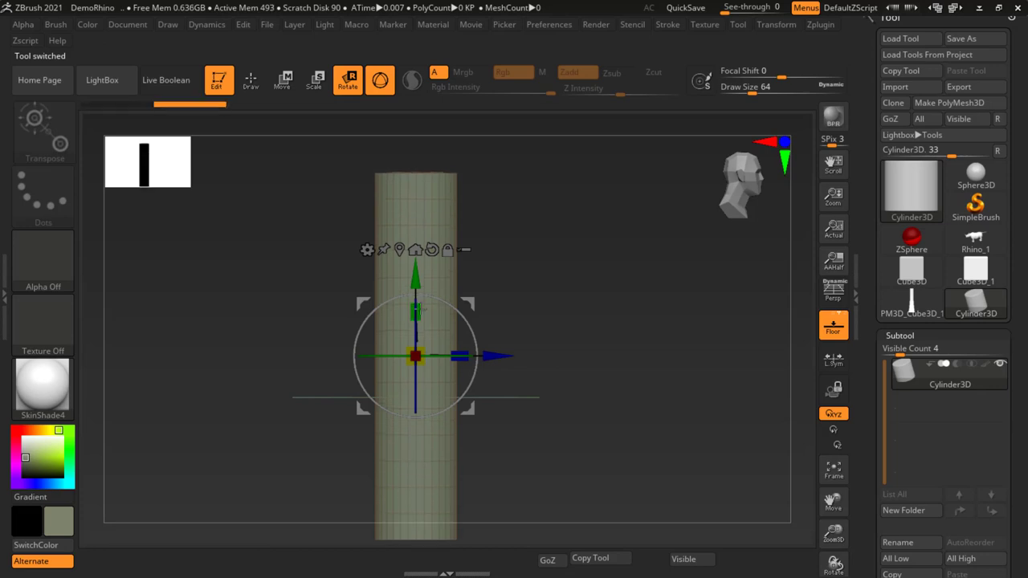
{"action": "left_click_drag", "start_coordinate": [420, 360], "coordinate": [416, 356]}
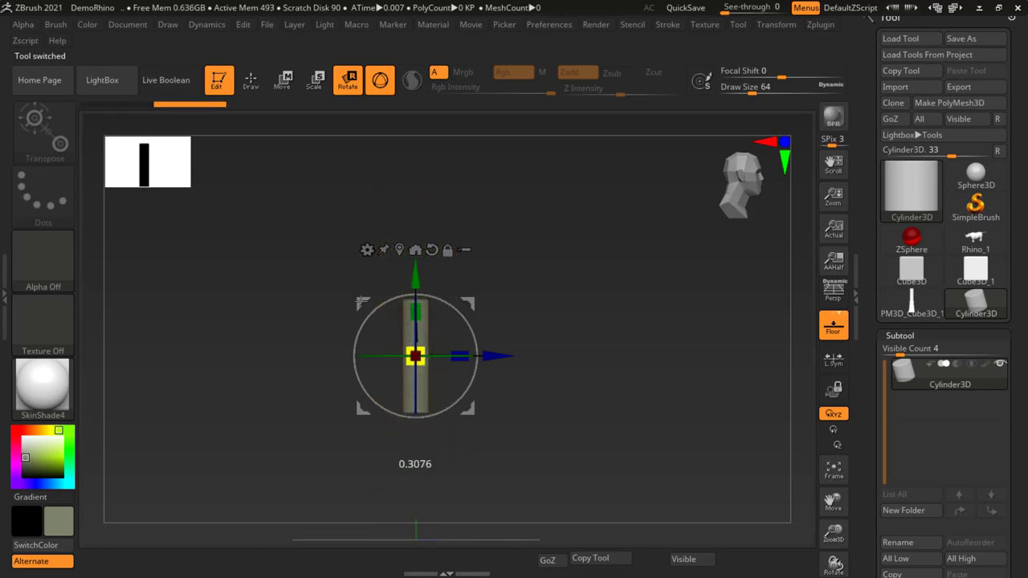
{"action": "left_click_drag", "start_coordinate": [416, 310], "coordinate": [414, 265]}
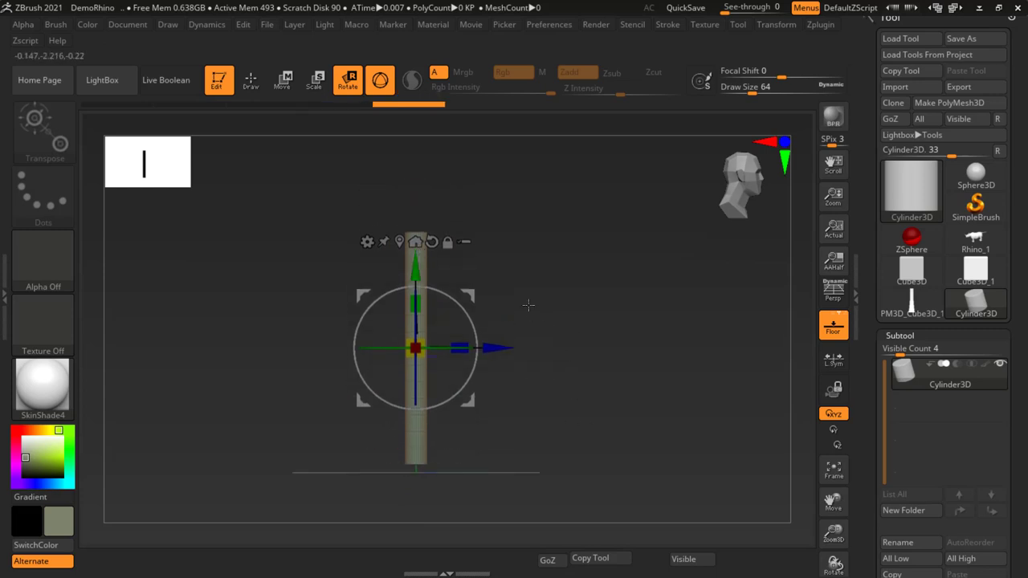
{"action": "mouse_move", "coordinate": [529, 305]}
{"action": "left_mouse_down"}
{"action": "mouse_move", "coordinate": [524, 354]}
{"action": "mouse_move", "coordinate": [536, 360]}
{"action": "left_mouse_up"}
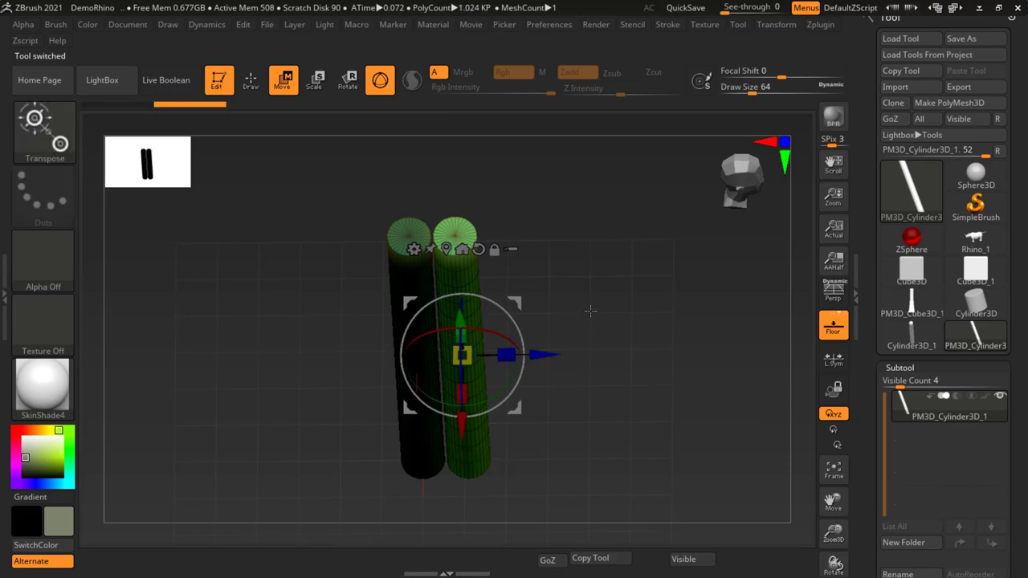
Step: From top view, add a third and fourth cylinder into a two-by-two square, then return to front view
{"action": "left_click_drag", "start_coordinate": [590, 311], "coordinate": [571, 321], "text": "shift"}
{"action": "key", "text": "space"}
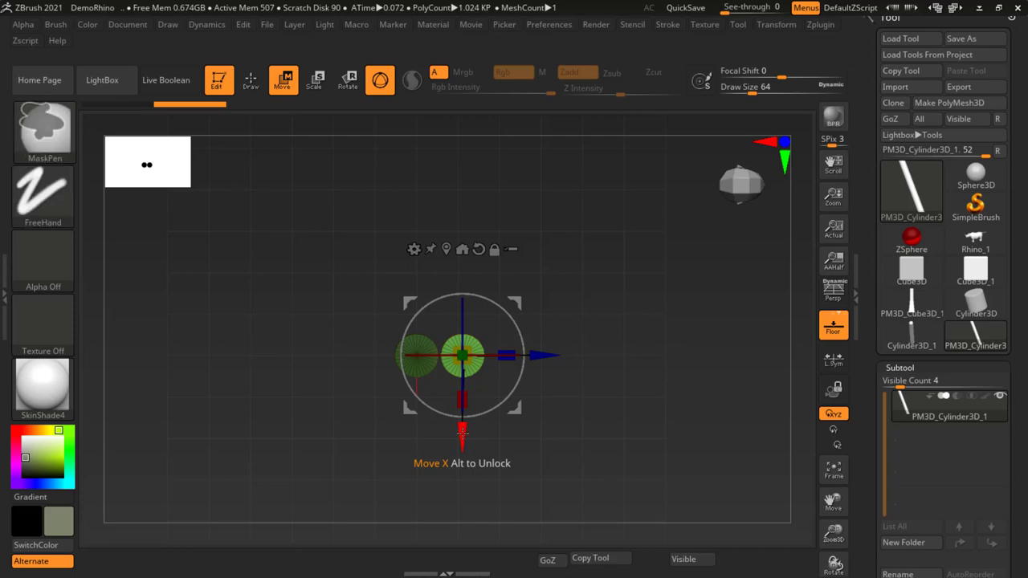
{"action": "left_click_drag", "start_coordinate": [464, 434], "coordinate": [456, 469], "text": "ctrl"}
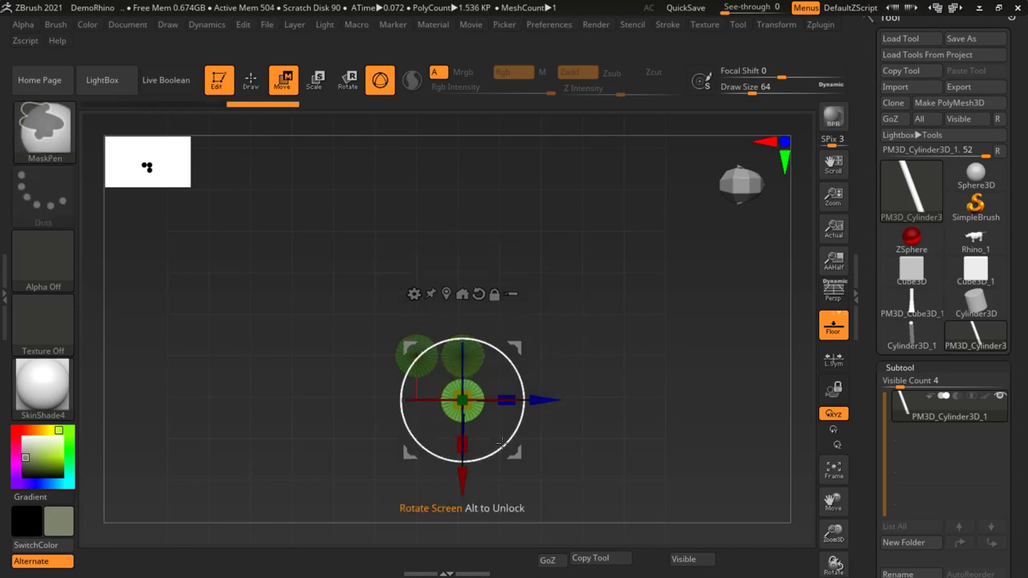
{"action": "left_click_drag", "start_coordinate": [535, 401], "coordinate": [495, 403], "text": "ctrl"}
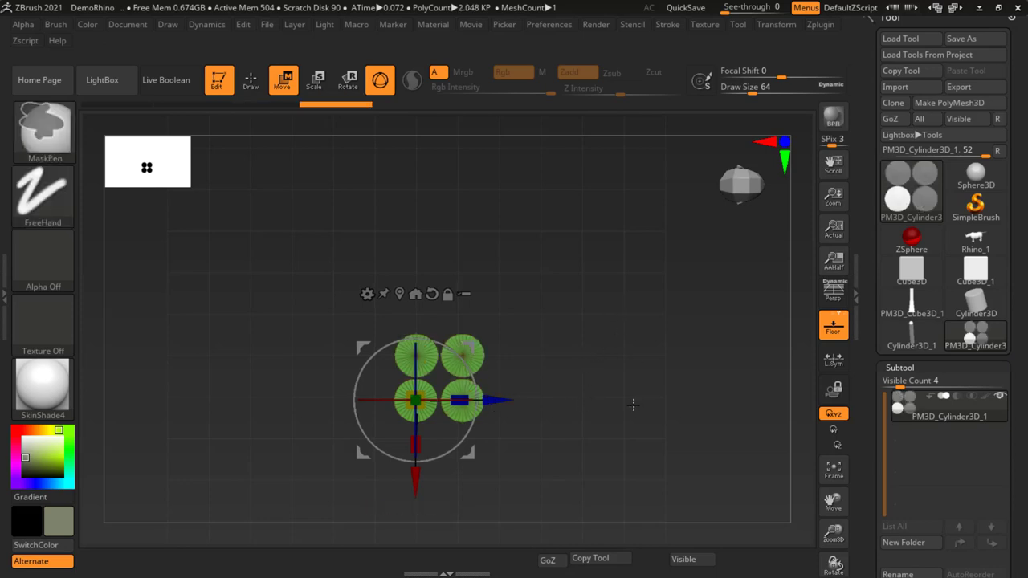
{"action": "mouse_move", "coordinate": [634, 403]}
{"action": "left_mouse_down"}
{"action": "mouse_move", "coordinate": [604, 404]}
{"action": "mouse_move", "coordinate": [605, 305]}
{"action": "left_mouse_up"}
{"action": "mouse_move", "coordinate": [661, 332]}
{"action": "right_mouse_down", "text": "ctrl"}
{"action": "mouse_move", "coordinate": [532, 313]}
{"action": "mouse_move", "coordinate": [593, 344]}
{"action": "right_mouse_up", "text": "ctrl"}
{"action": "left_click_drag", "start_coordinate": [593, 344], "coordinate": [616, 322], "text": "shift"}
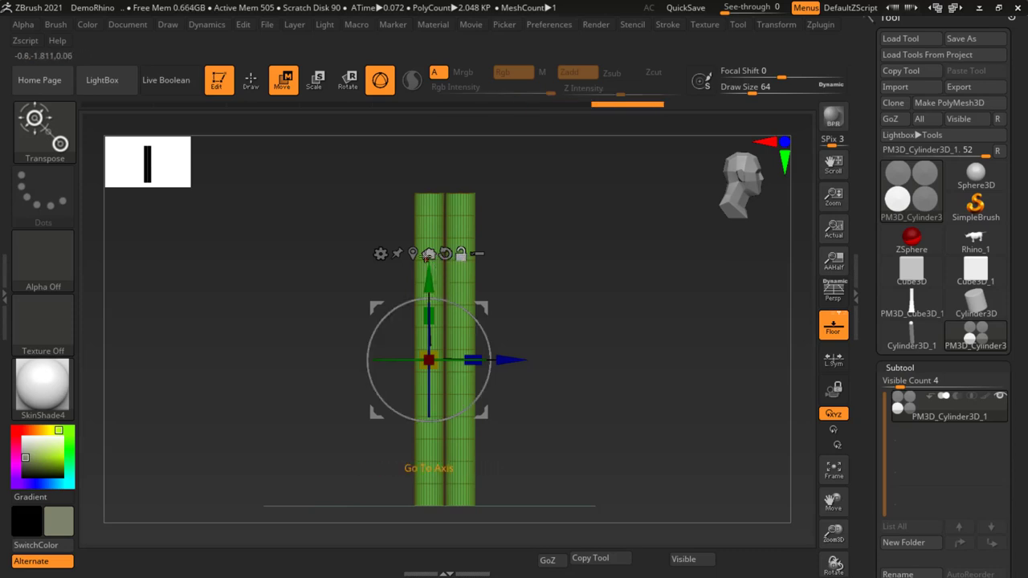
Step: Apply a Twist deformer to twist the four cylinders 180 degrees around each other
{"action": "left_click", "coordinate": [636, 307], "text": "ctrl"}
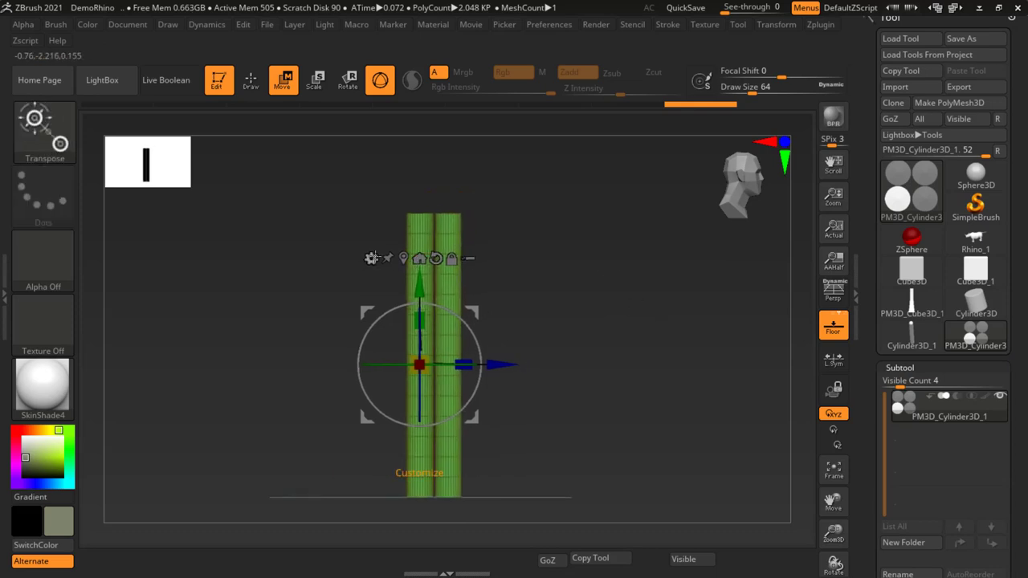
{"action": "left_click", "coordinate": [371, 258]}
{"action": "left_click", "coordinate": [631, 393]}
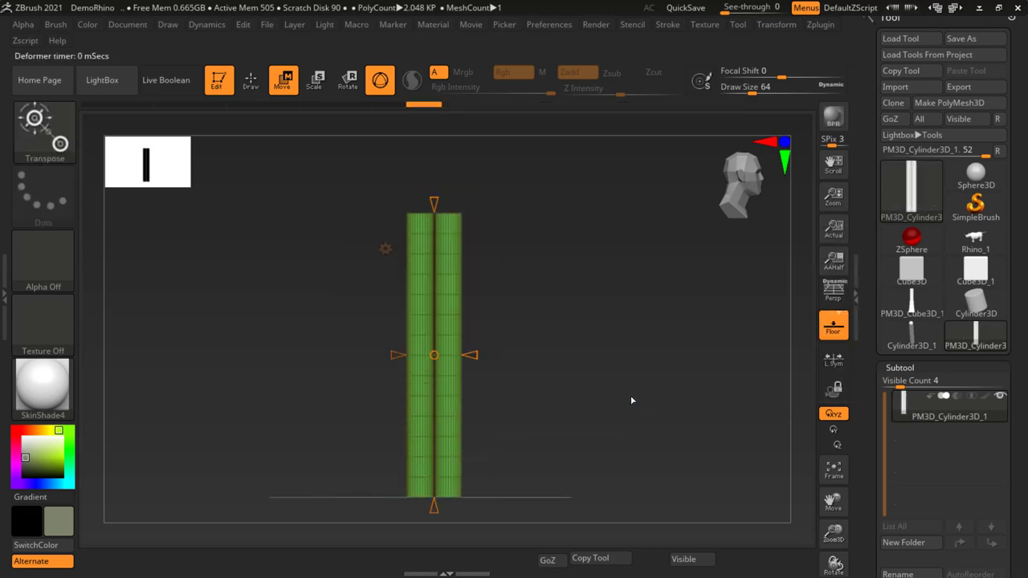
{"action": "left_click_drag", "start_coordinate": [432, 193], "coordinate": [504, 285]}
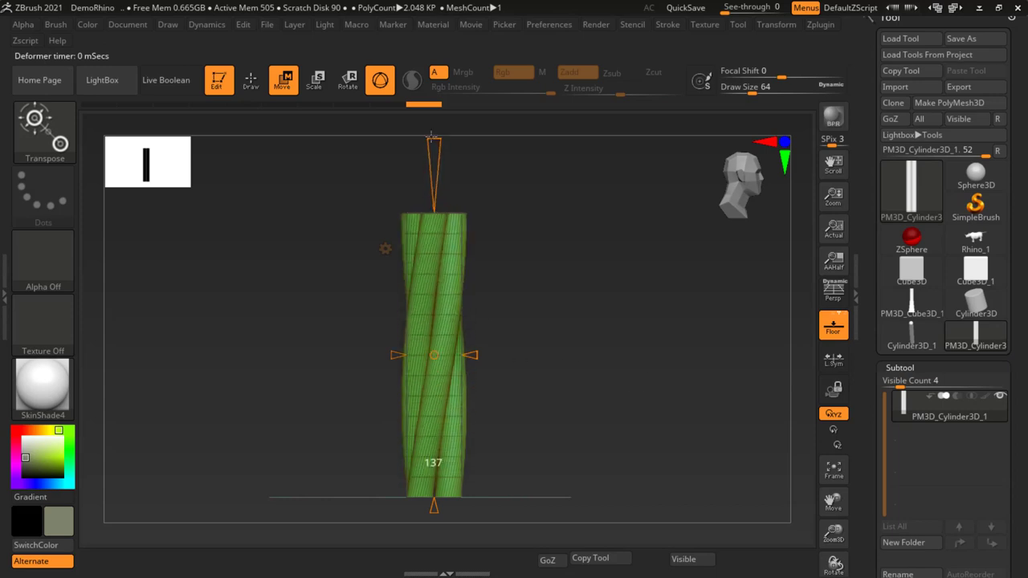
Step: Frame the twisted rope and accept the twist to bake it into the mesh
{"action": "mouse_move", "coordinate": [617, 363]}
{"action": "left_mouse_down"}
{"action": "mouse_move", "coordinate": [539, 294]}
{"action": "mouse_move", "coordinate": [548, 355]}
{"action": "left_mouse_up"}
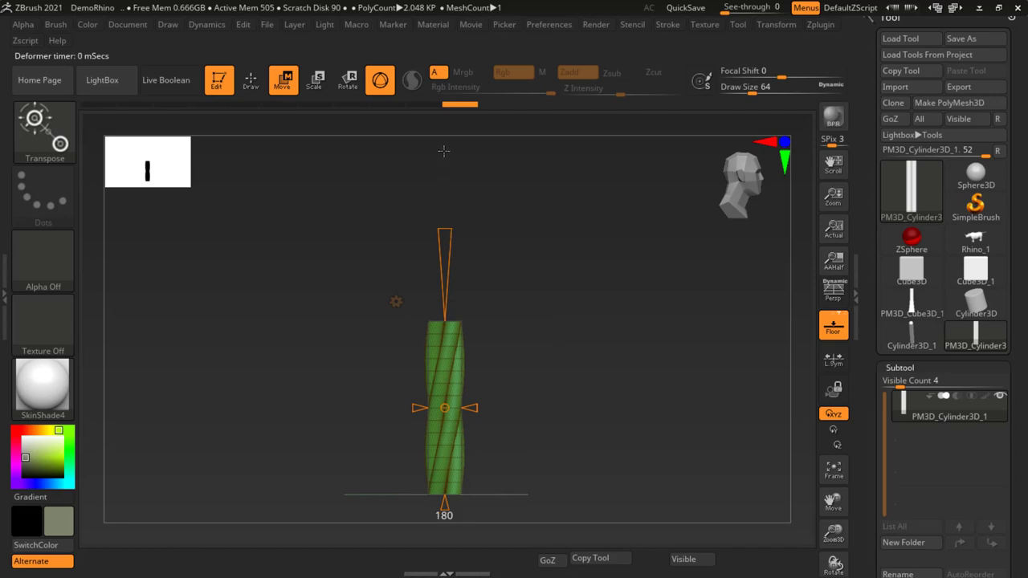
{"action": "mouse_move", "coordinate": [449, 514]}
{"action": "left_mouse_down", "text": "alt"}
{"action": "mouse_move", "coordinate": [466, 363]}
{"action": "mouse_move", "coordinate": [441, 215]}
{"action": "left_mouse_up", "text": "alt"}
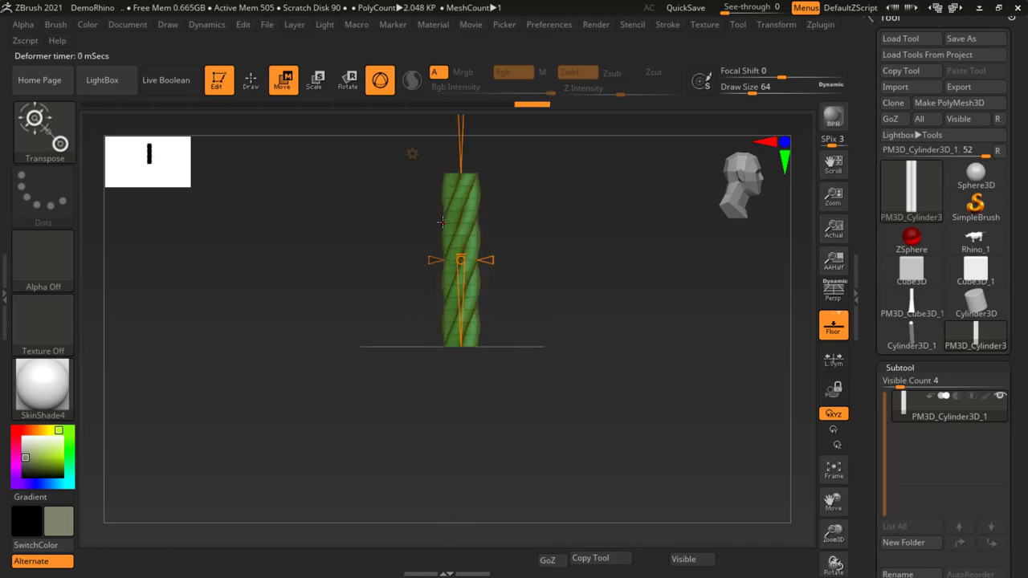
{"action": "mouse_move", "coordinate": [441, 222]}
{"action": "right_mouse_down", "text": "ctrl"}
{"action": "mouse_move", "coordinate": [516, 214]}
{"action": "mouse_move", "coordinate": [544, 294]}
{"action": "mouse_move", "coordinate": [570, 266]}
{"action": "right_mouse_up", "text": "ctrl"}
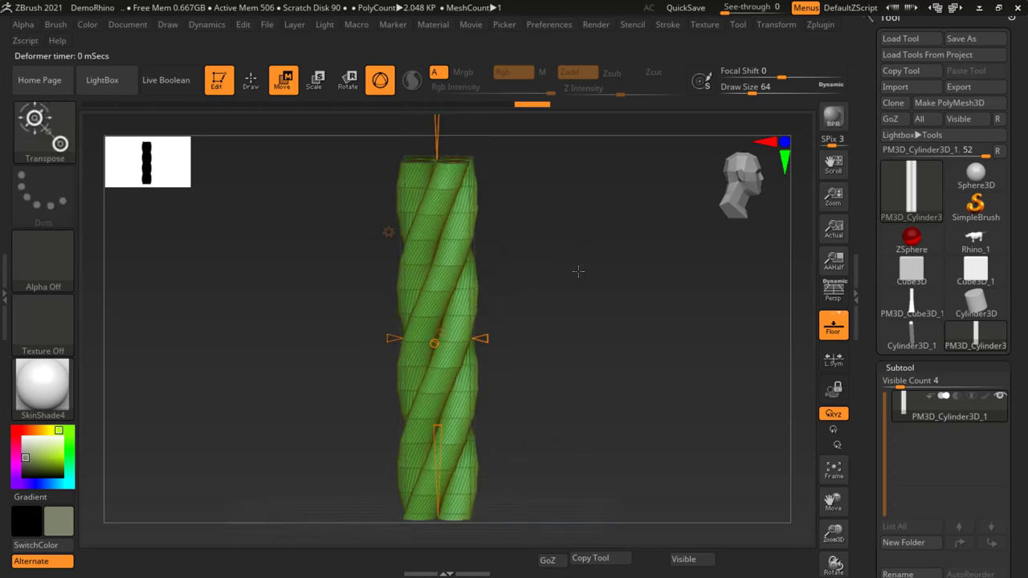
{"action": "left_click_drag", "start_coordinate": [578, 271], "coordinate": [591, 257]}
{"action": "key", "text": "space"}
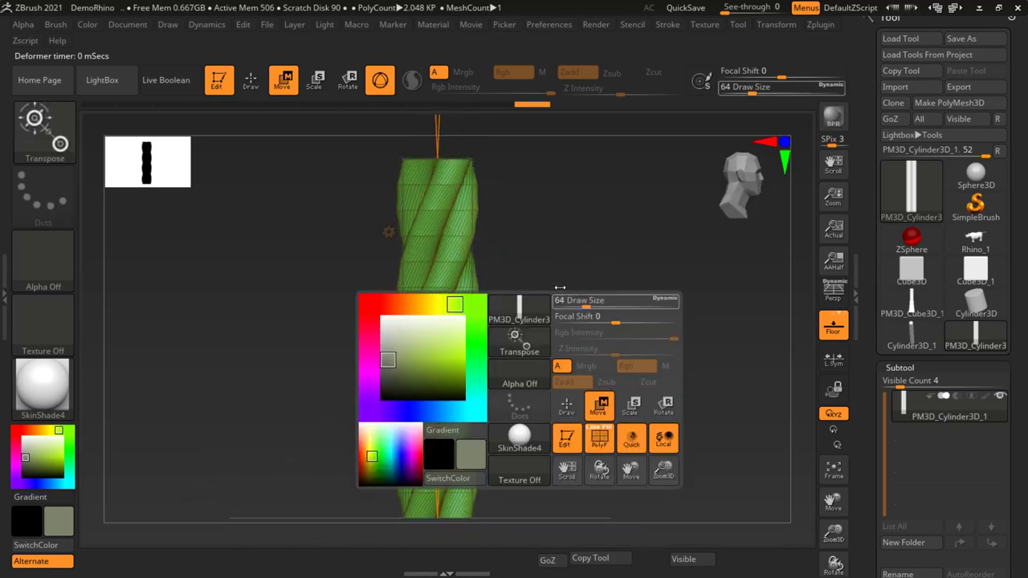
{"action": "left_click", "coordinate": [388, 232]}
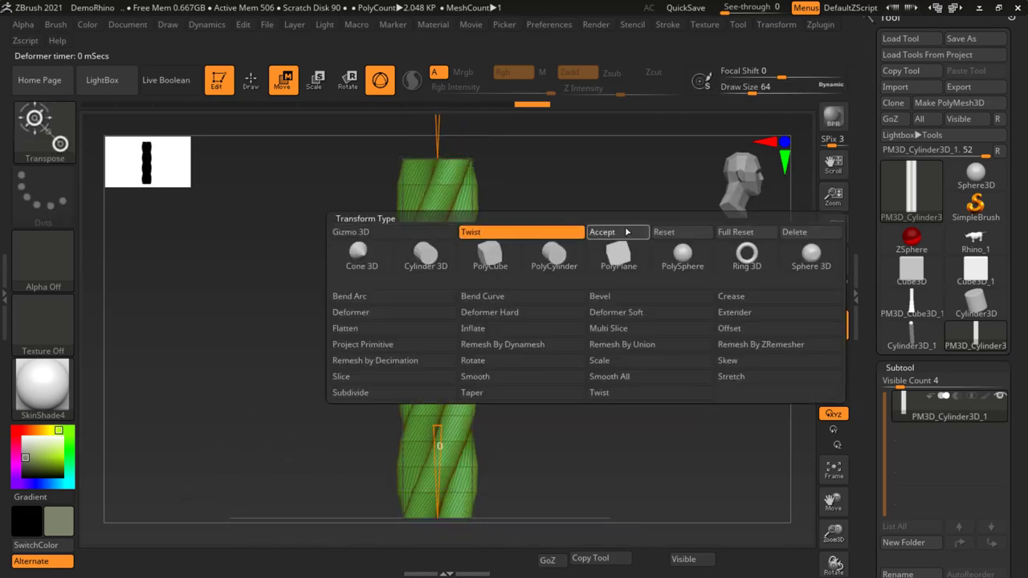
{"action": "left_click", "coordinate": [627, 232]}
{"action": "right_click_drag", "start_coordinate": [540, 322], "coordinate": [552, 317], "text": "ctrl"}
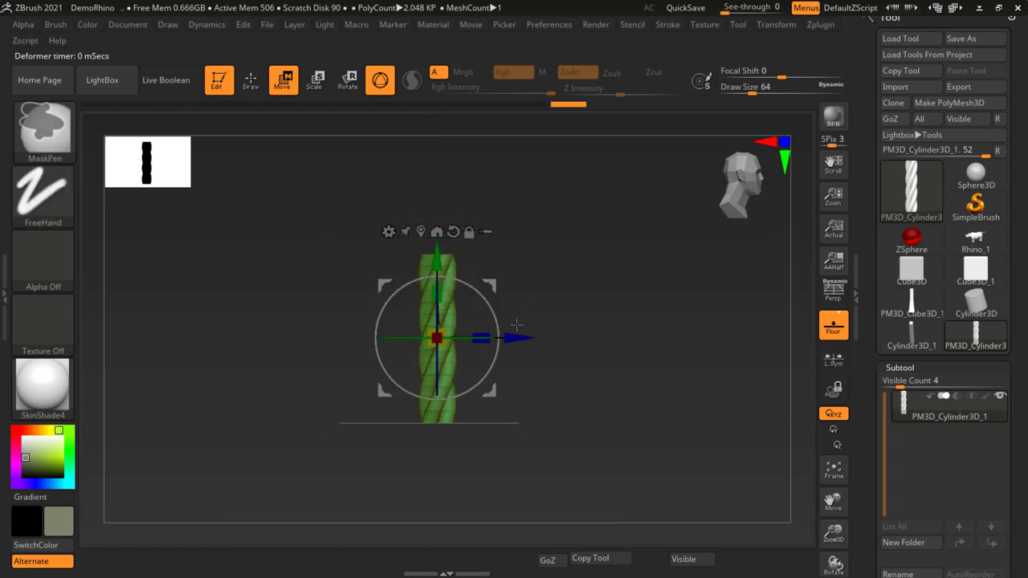
Step: Lengthen the rope by pulling its masked upper part upward, then clear the mask
{"action": "left_click_drag", "start_coordinate": [442, 291], "coordinate": [434, 215]}
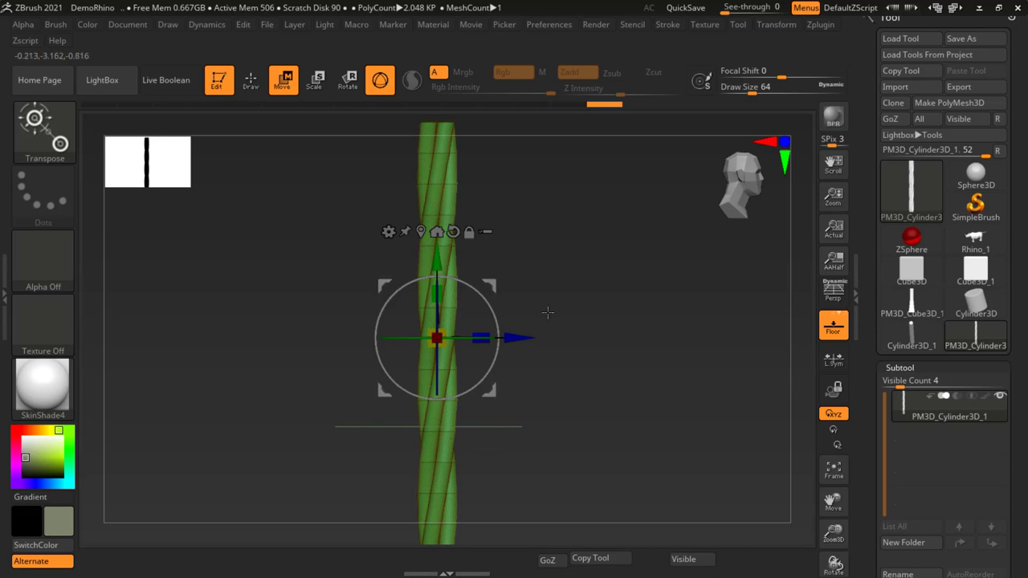
{"action": "right_click_drag", "start_coordinate": [567, 262], "coordinate": [578, 353], "text": "alt"}
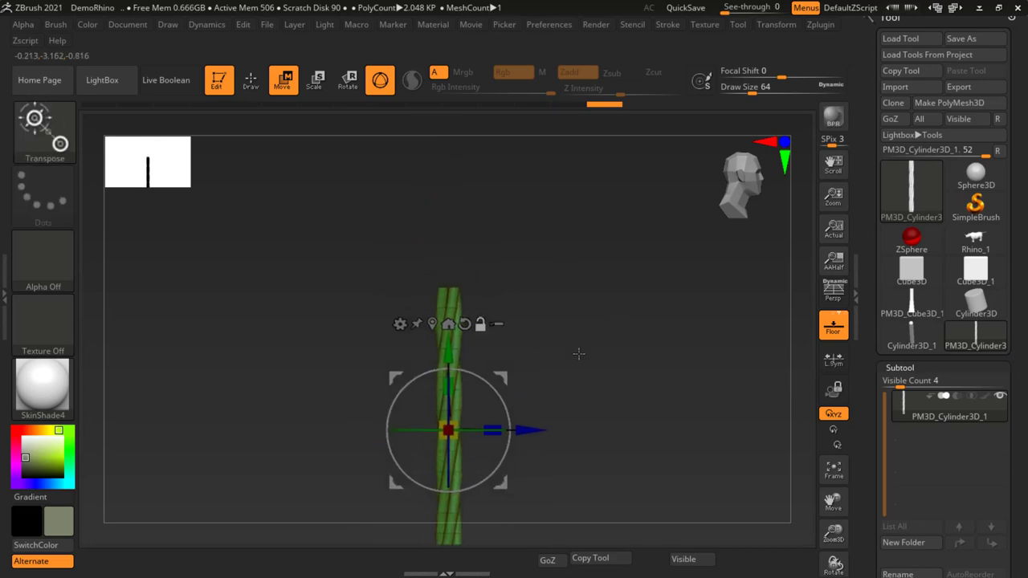
{"action": "left_click_drag", "start_coordinate": [451, 366], "coordinate": [431, 69]}
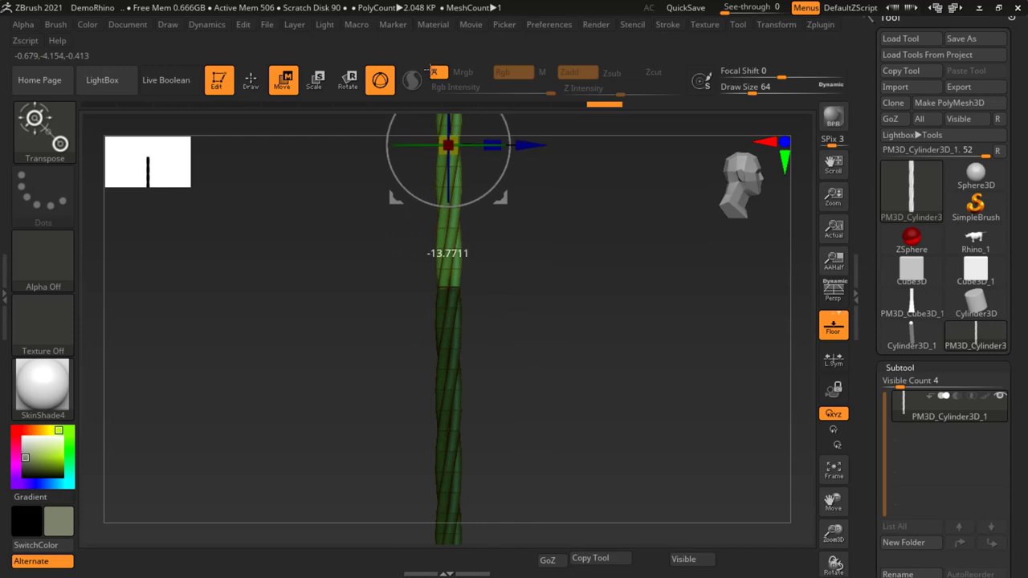
{"action": "left_click_drag", "start_coordinate": [474, 277], "coordinate": [653, 328], "text": "ctrl"}
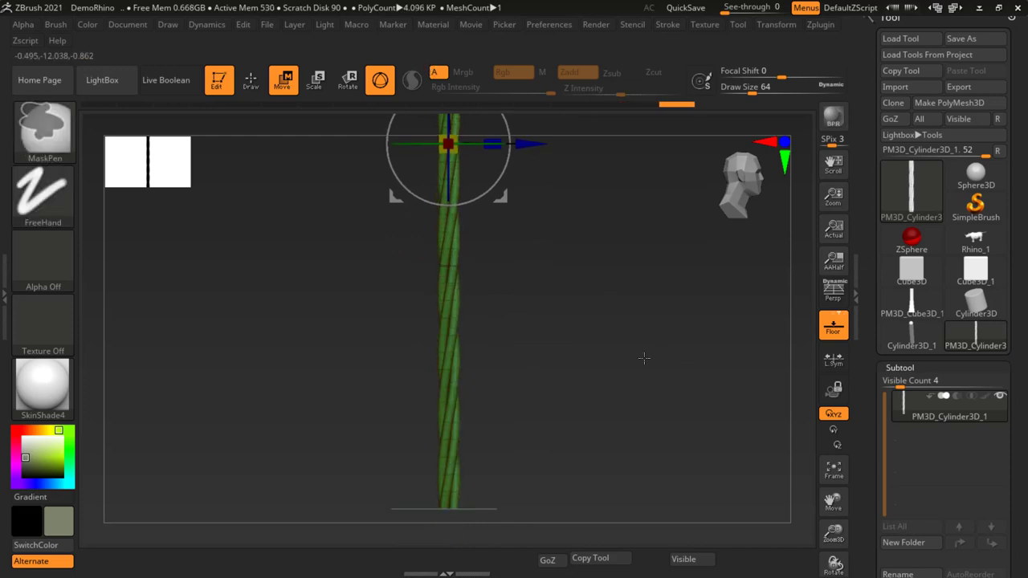
{"action": "key", "text": "f"}
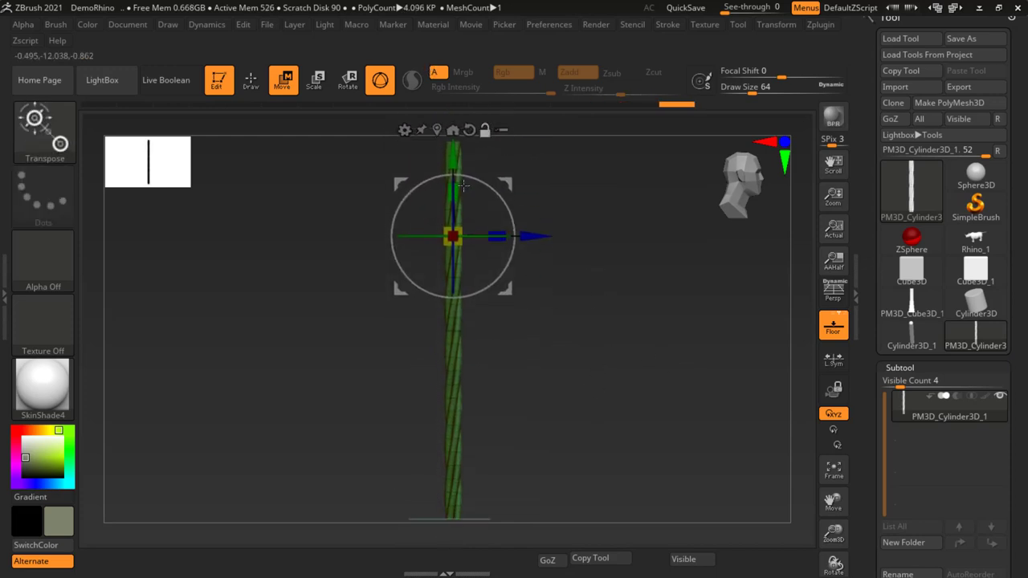
{"action": "left_click", "coordinate": [619, 350], "text": "ctrl"}
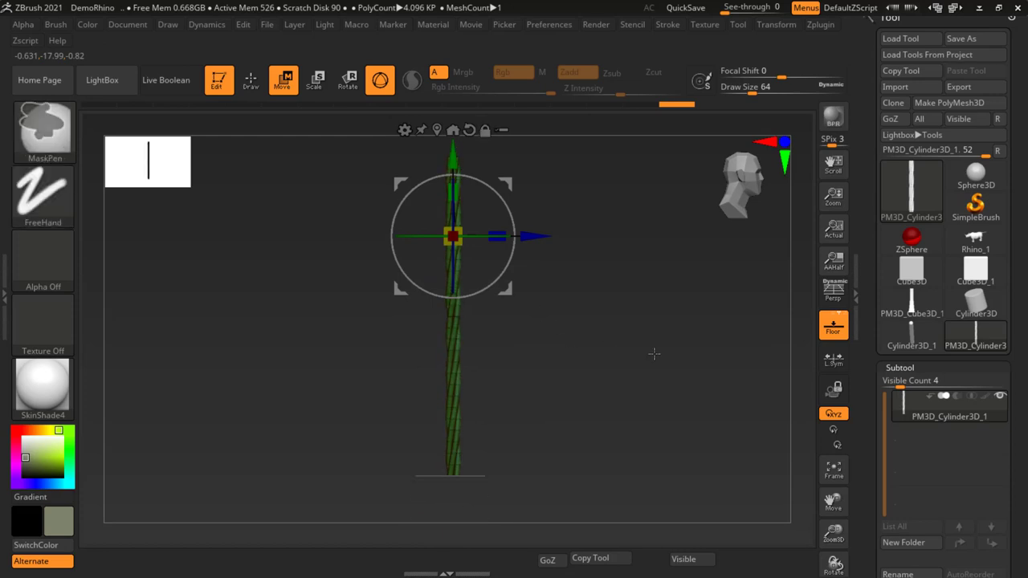
{"action": "left_click_drag", "start_coordinate": [671, 341], "coordinate": [647, 358], "text": "alt"}
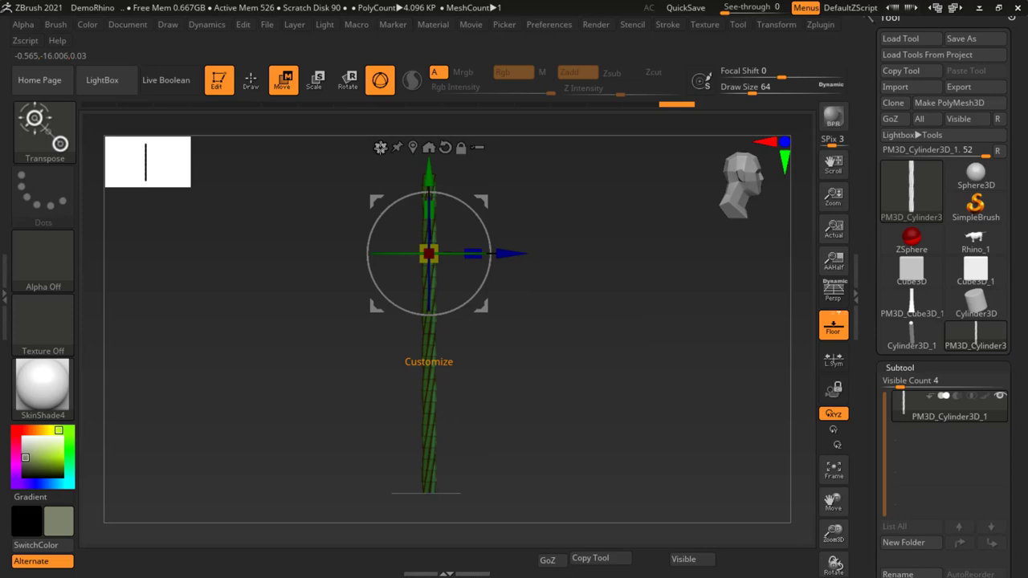
{"action": "left_click", "coordinate": [380, 147]}
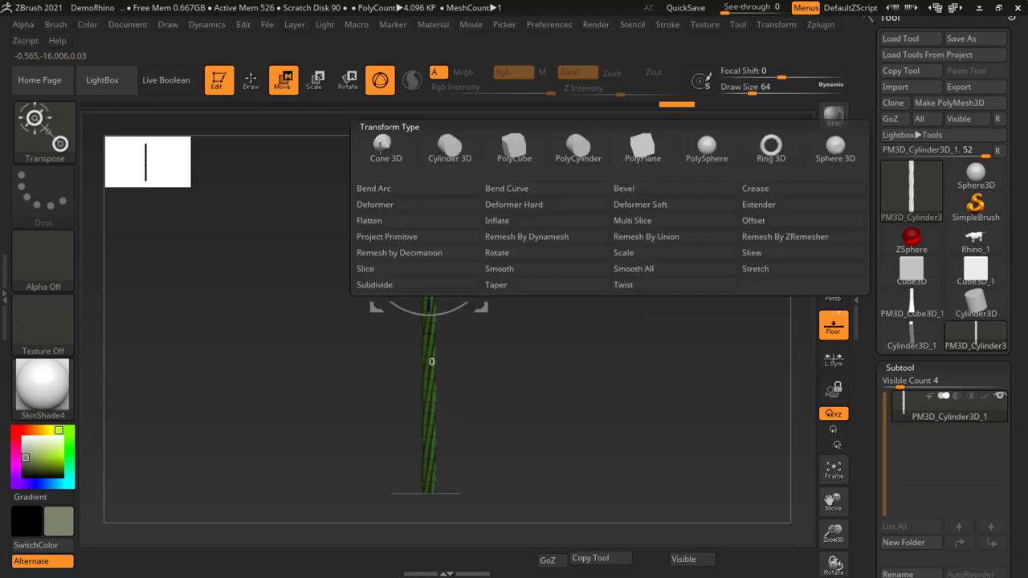
Step: Add a Bend Arc deformer to curve the rope into a wide C, undoing the push to 180
{"action": "left_click", "coordinate": [377, 191]}
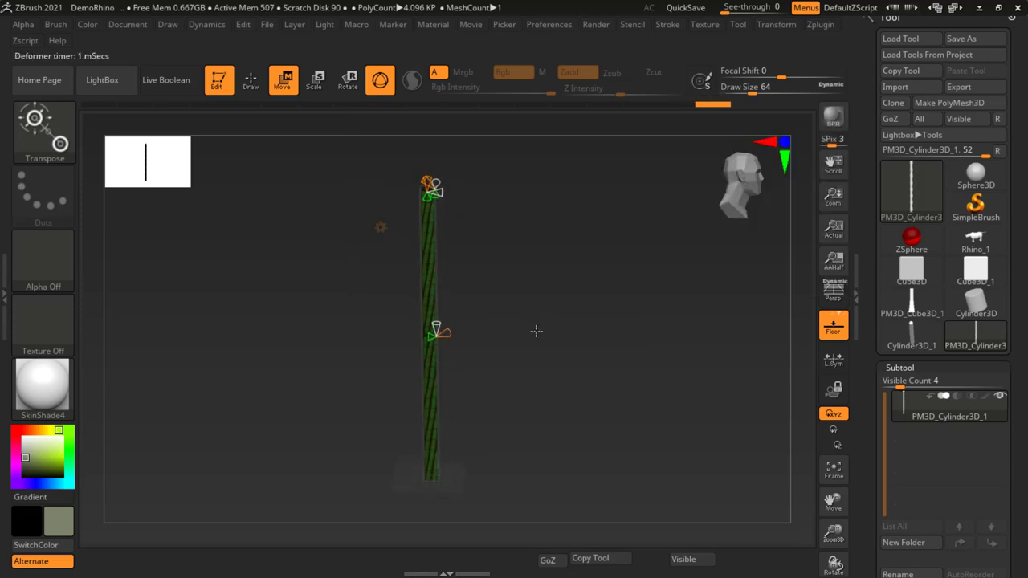
{"action": "left_click_drag", "start_coordinate": [538, 280], "coordinate": [531, 334]}
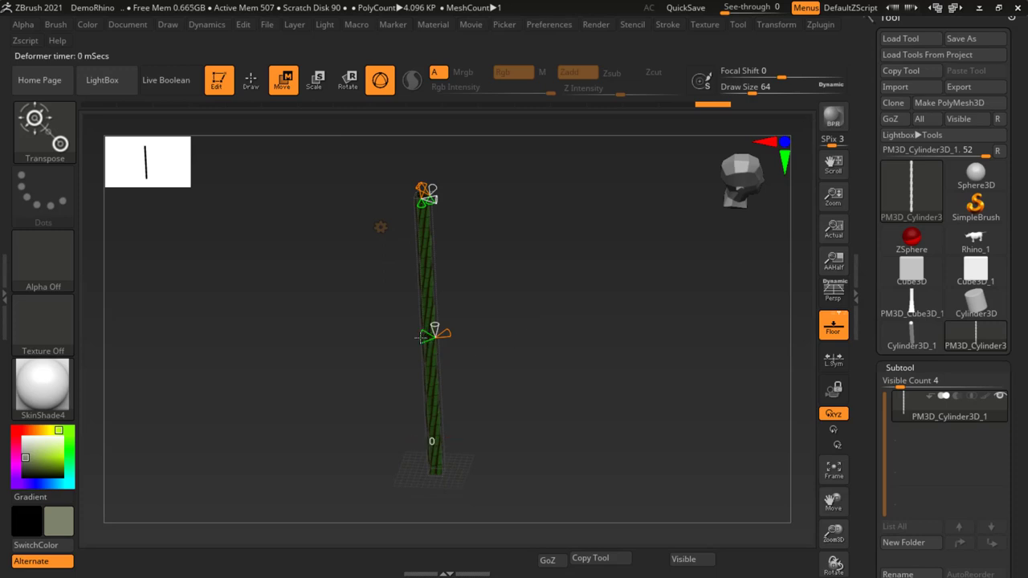
{"action": "mouse_move", "coordinate": [420, 337]}
{"action": "left_mouse_down"}
{"action": "mouse_move", "coordinate": [288, 319]}
{"action": "mouse_move", "coordinate": [355, 347]}
{"action": "mouse_move", "coordinate": [305, 334]}
{"action": "left_mouse_up"}
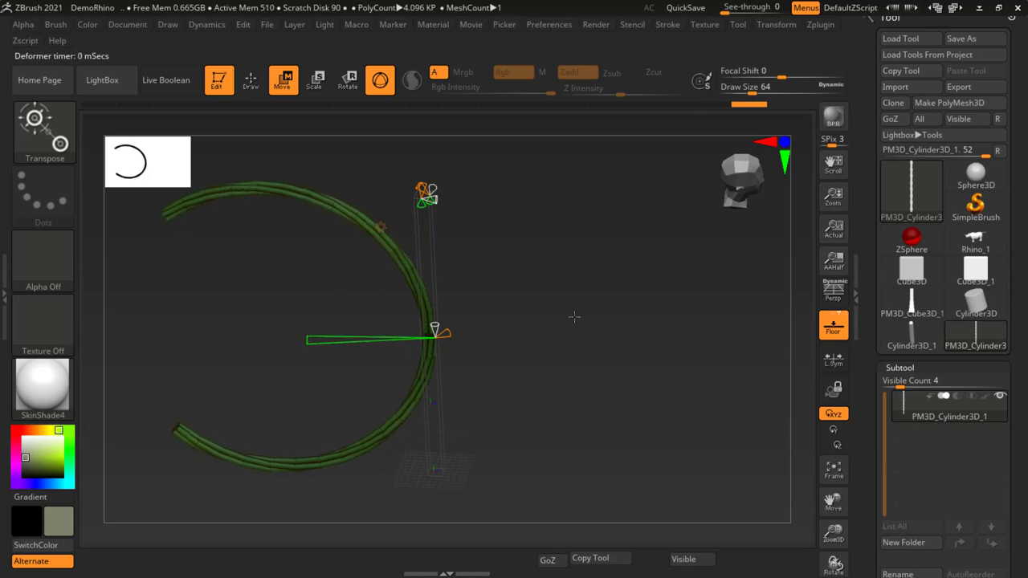
{"action": "mouse_move", "coordinate": [575, 318]}
{"action": "left_mouse_down"}
{"action": "mouse_move", "coordinate": [620, 294]}
{"action": "mouse_move", "coordinate": [645, 349]}
{"action": "mouse_move", "coordinate": [614, 383]}
{"action": "left_mouse_up"}
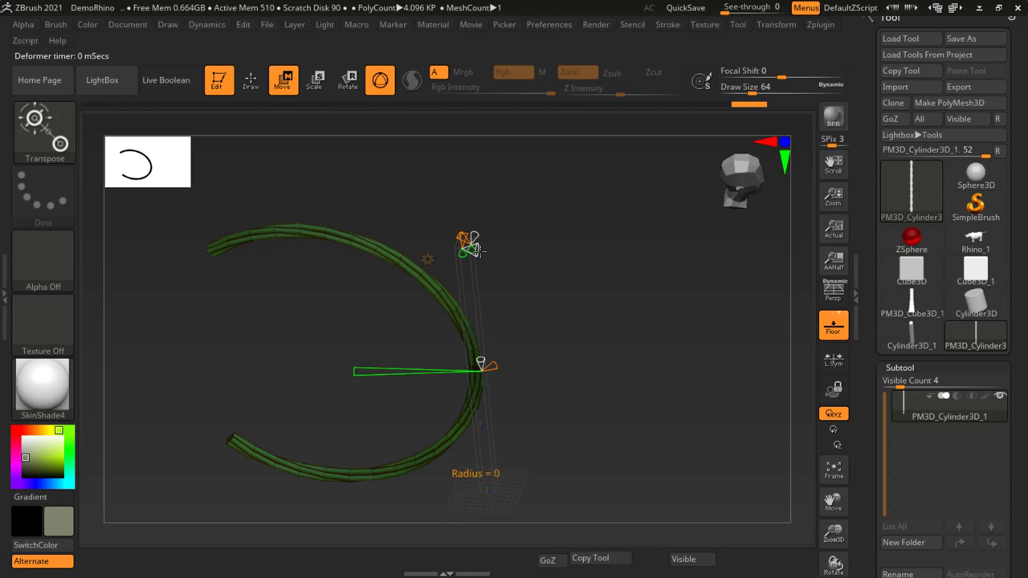
{"action": "mouse_move", "coordinate": [490, 366]}
{"action": "left_mouse_down"}
{"action": "mouse_move", "coordinate": [623, 347]}
{"action": "mouse_move", "coordinate": [490, 362]}
{"action": "mouse_move", "coordinate": [496, 422]}
{"action": "mouse_move", "coordinate": [494, 406]}
{"action": "mouse_move", "coordinate": [505, 413]}
{"action": "mouse_move", "coordinate": [492, 409]}
{"action": "left_mouse_up"}
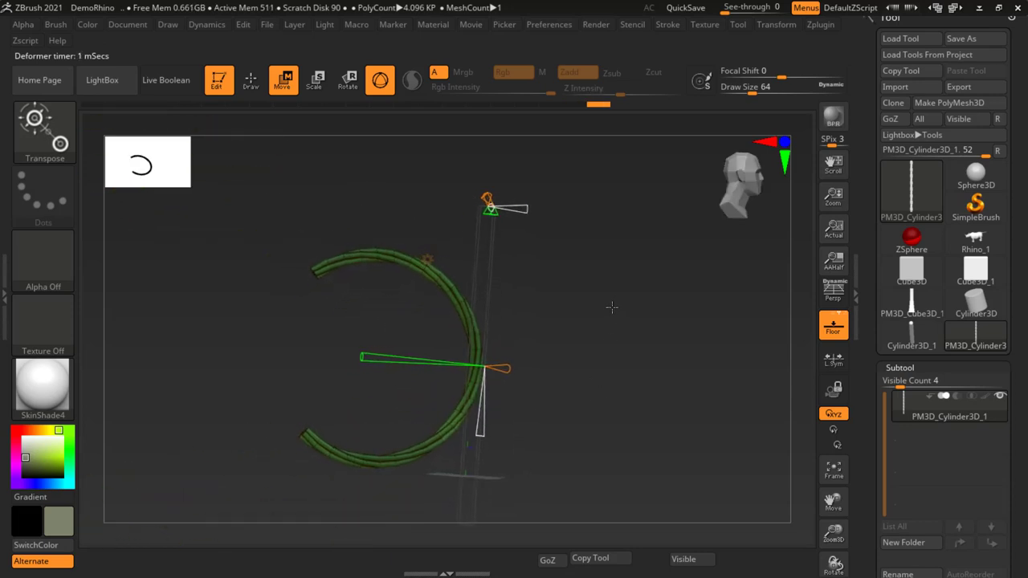
{"action": "key", "text": "ctrl+z"}
{"action": "key", "text": "ctrl+z"}
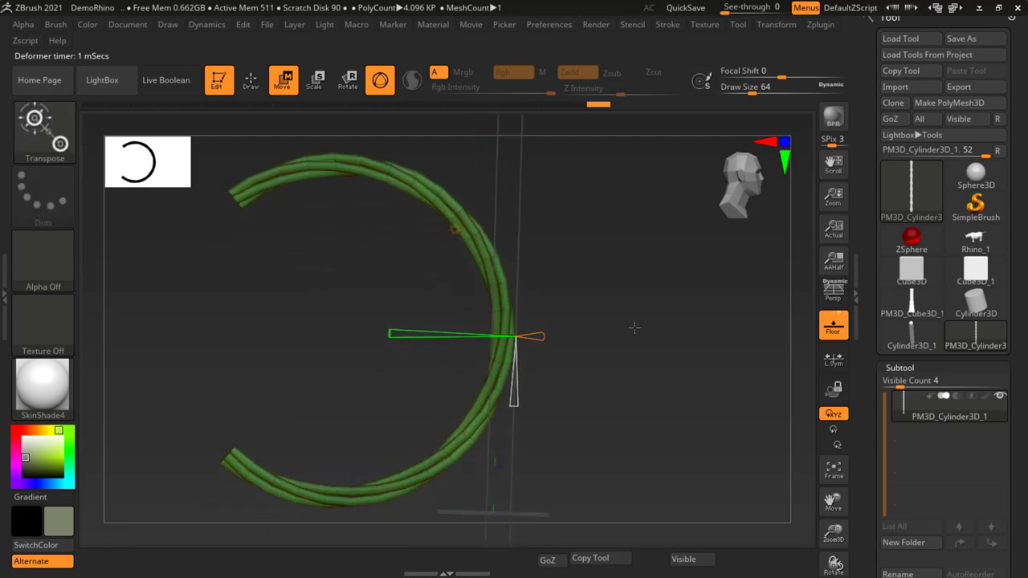
{"action": "left_click", "coordinate": [456, 229]}
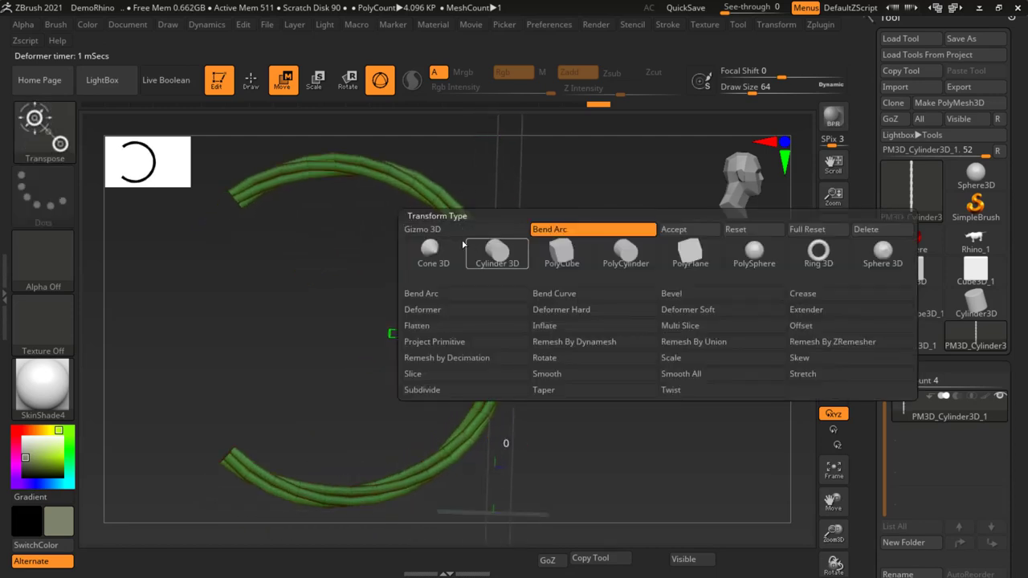
Step: Accept the Bend Arc deformation and add a Bend Curve deformer around the rope
{"action": "left_click", "coordinate": [675, 232]}
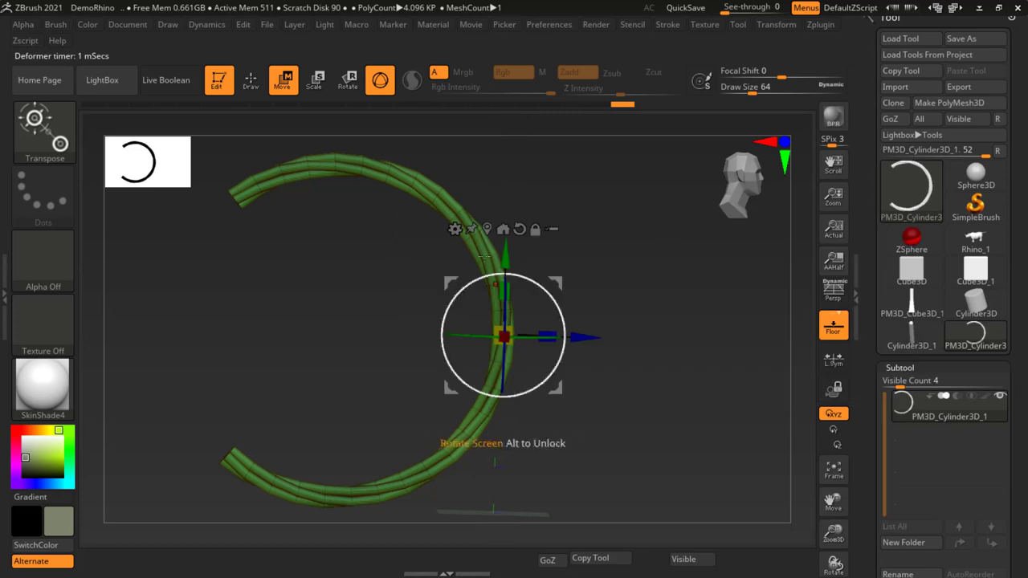
{"action": "left_click", "coordinate": [455, 228]}
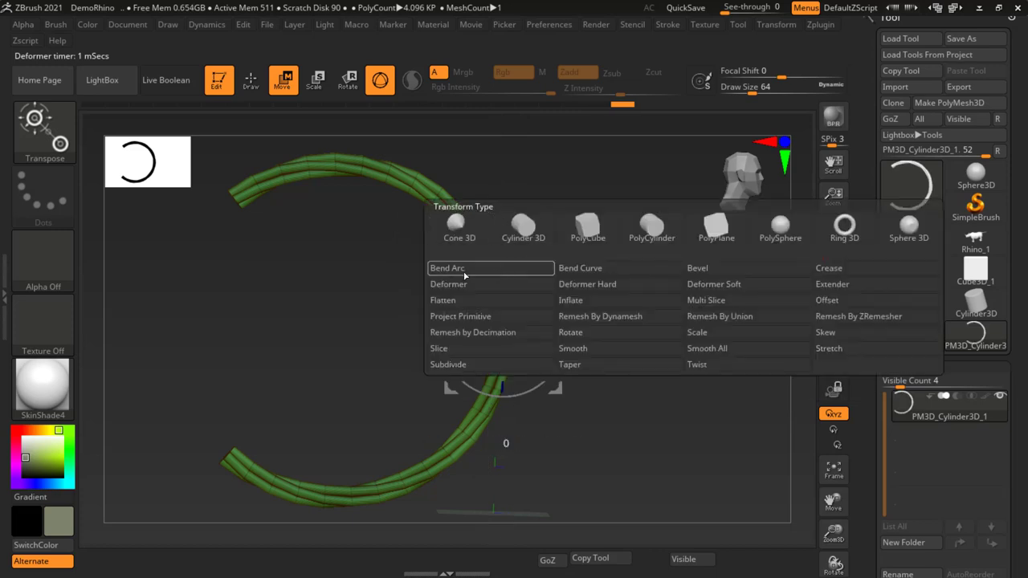
{"action": "left_click", "coordinate": [583, 269]}
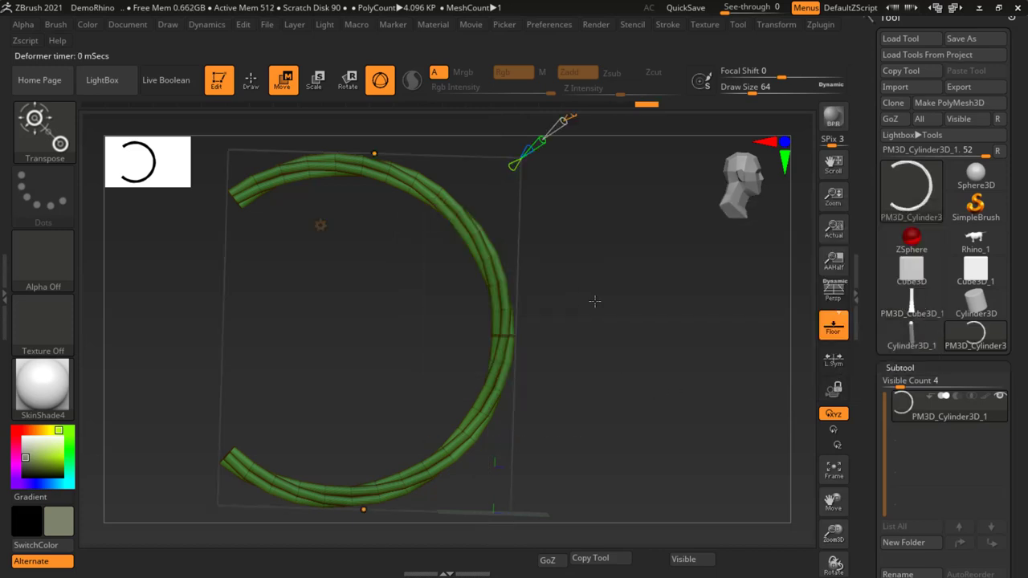
{"action": "mouse_move", "coordinate": [595, 301]}
{"action": "right_mouse_down", "text": "ctrl"}
{"action": "mouse_move", "coordinate": [605, 285]}
{"action": "mouse_move", "coordinate": [586, 282]}
{"action": "right_mouse_up", "text": "ctrl"}
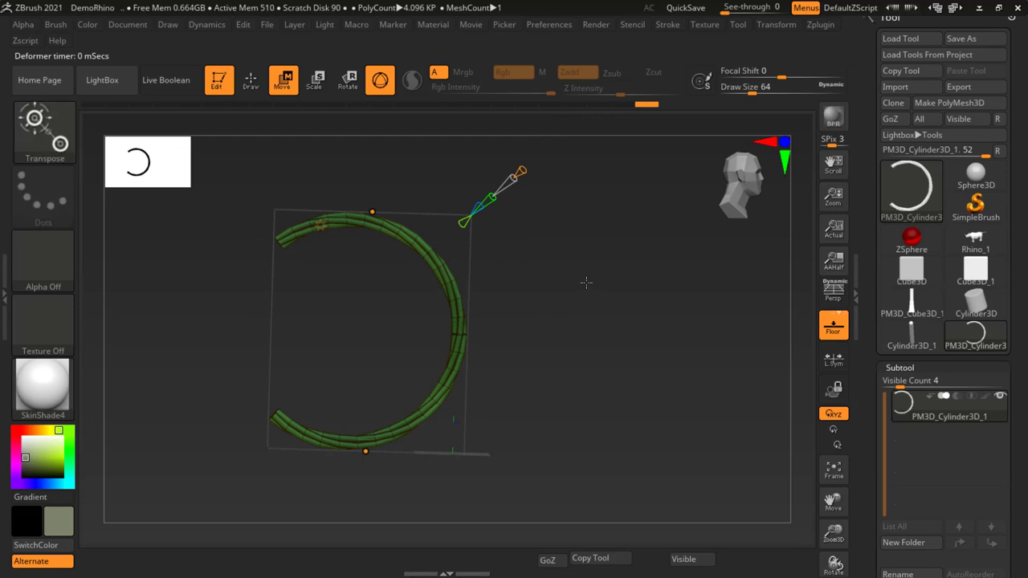
{"action": "right_click_drag", "start_coordinate": [547, 313], "coordinate": [455, 347]}
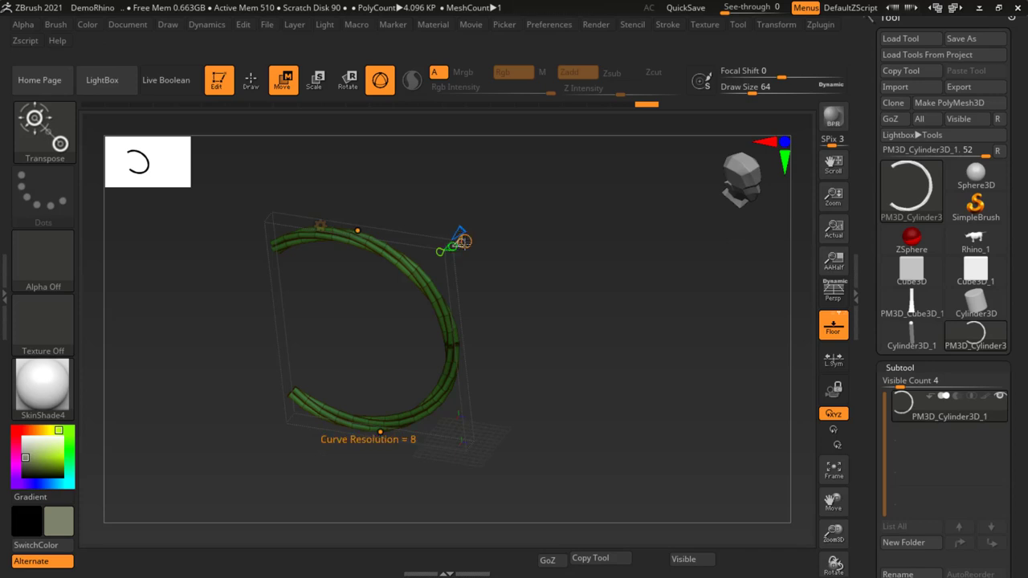
Step: Set curve resolution to 8 and reshape the arc with curve points, undoing one overly sharp bend
{"action": "left_click", "coordinate": [466, 239]}
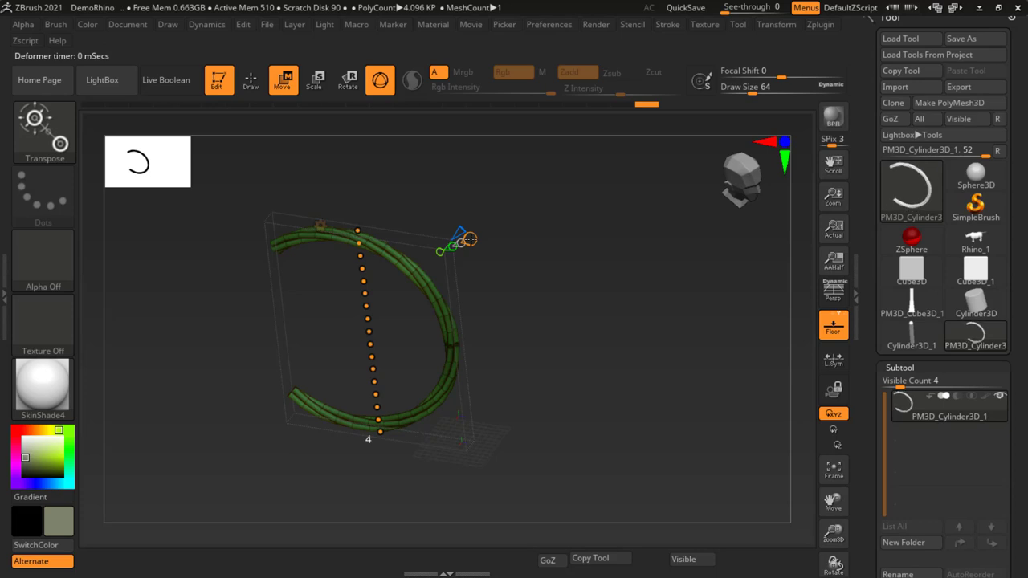
{"action": "left_click_drag", "start_coordinate": [368, 309], "coordinate": [403, 300]}
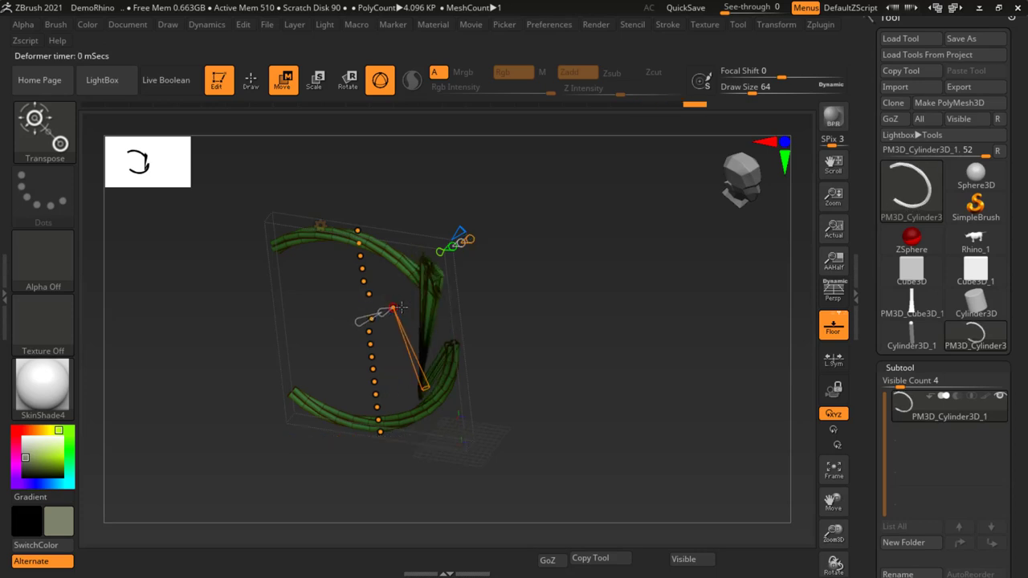
{"action": "key", "text": "ctrl+z"}
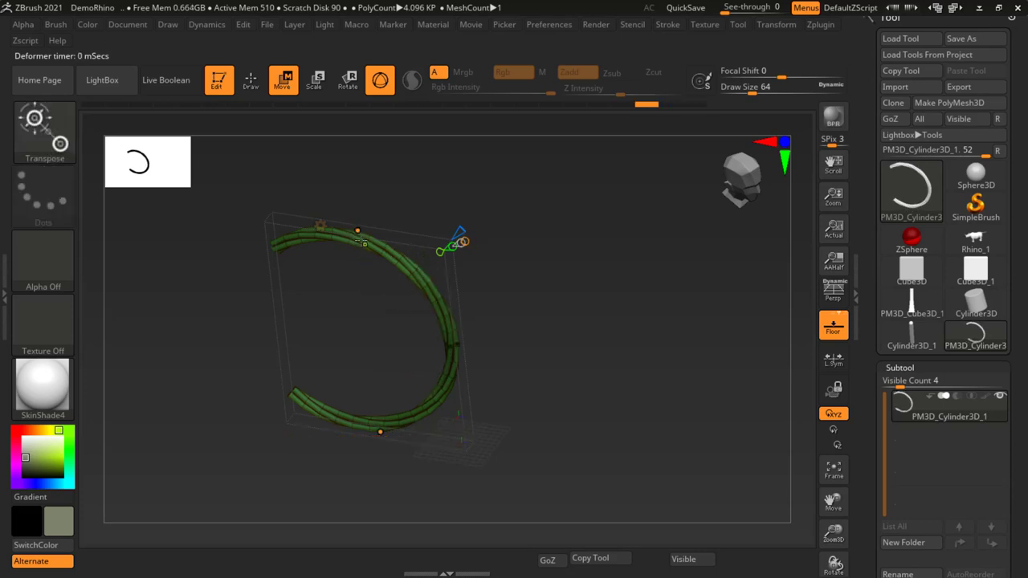
{"action": "mouse_move", "coordinate": [357, 231]}
{"action": "left_mouse_down"}
{"action": "mouse_move", "coordinate": [340, 189]}
{"action": "mouse_move", "coordinate": [544, 336]}
{"action": "left_mouse_up"}
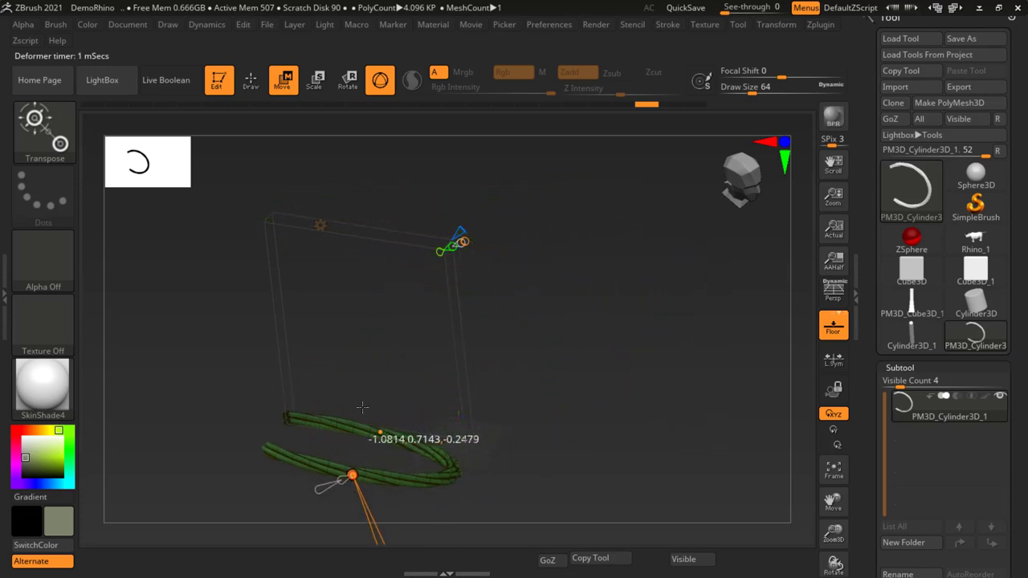
{"action": "left_click_drag", "start_coordinate": [383, 420], "coordinate": [358, 232]}
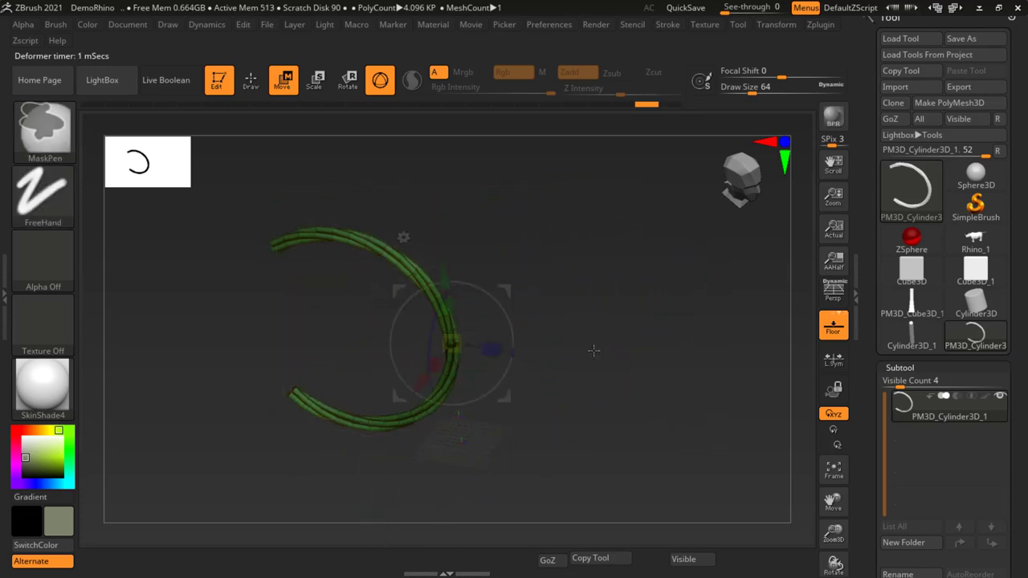
Step: Turn the view to face the C-shaped rope, open the deformer list, then minimize ZBrush
{"action": "mouse_move", "coordinate": [594, 351]}
{"action": "left_mouse_down"}
{"action": "mouse_move", "coordinate": [681, 355]}
{"action": "mouse_move", "coordinate": [619, 339]}
{"action": "mouse_move", "coordinate": [562, 345]}
{"action": "left_mouse_up"}
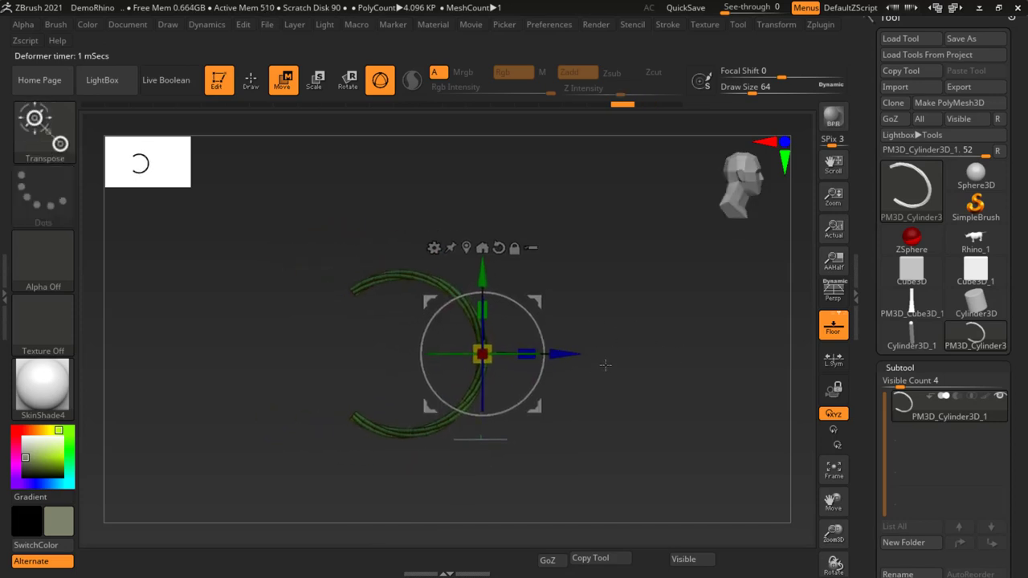
{"action": "left_click", "coordinate": [434, 246]}
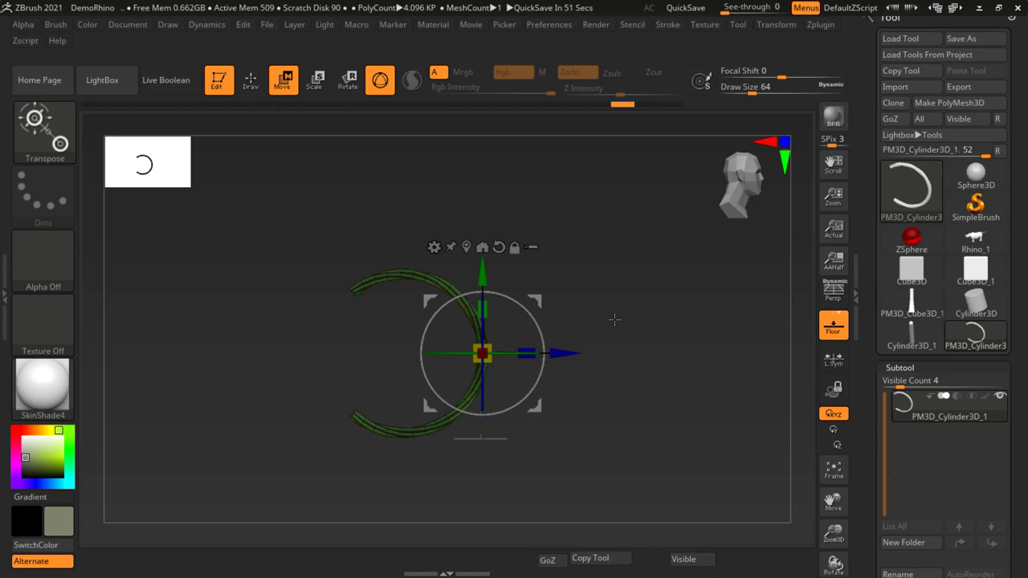
{"action": "left_click", "coordinate": [981, 8]}
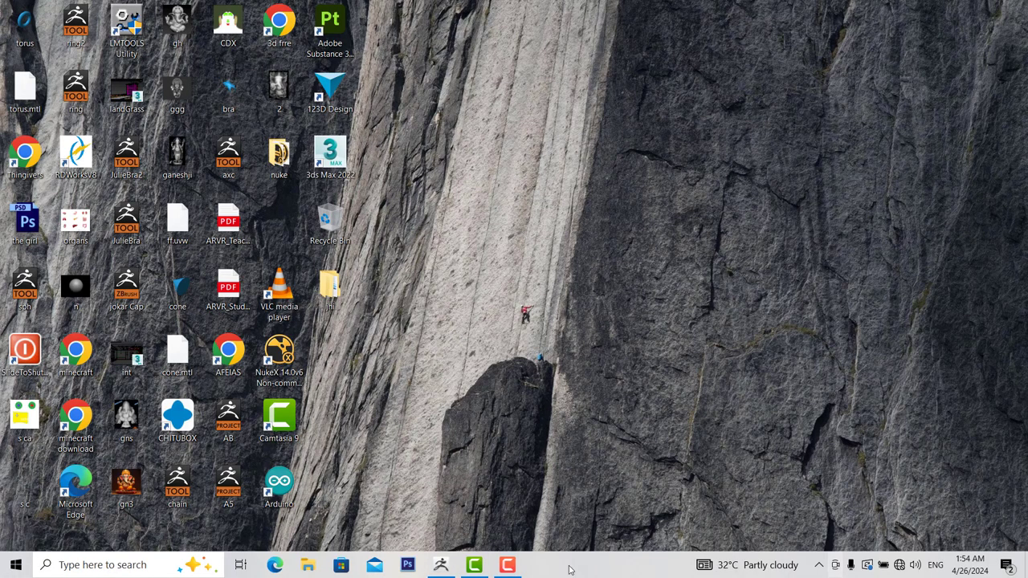